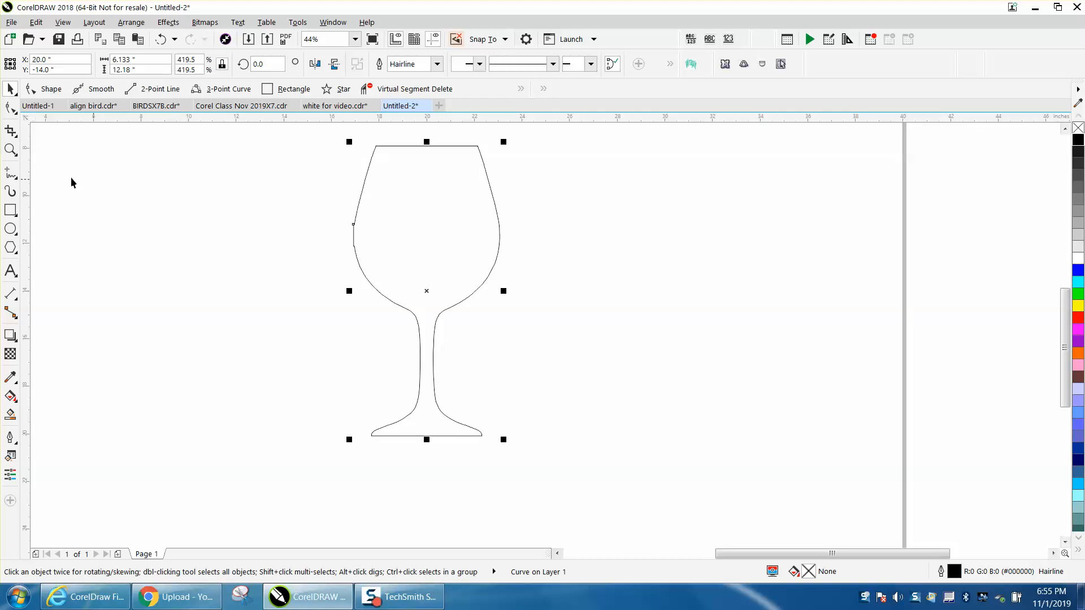
# - Delete the excess nodes along the upper right side of the wine glass outline
pyautogui.click(10, 149)
pyautogui.moveTo(322, 192); pyautogui.dragTo(485, 280)
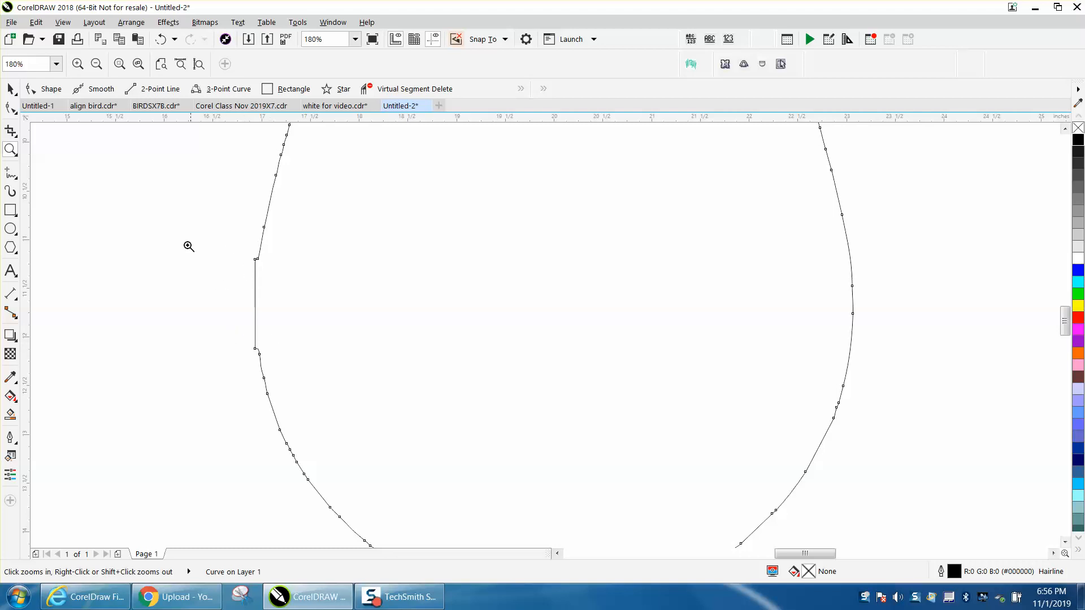
pyautogui.scroll(-4, 175, 230)
pyautogui.click(10, 88)
pyautogui.click(271, 192)
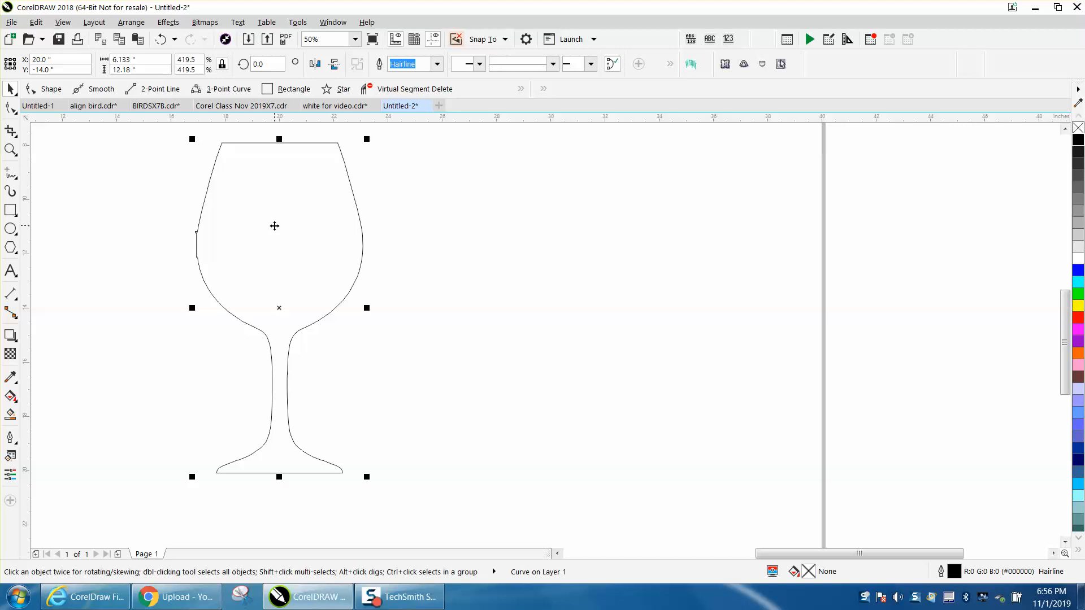
pyautogui.click(10, 107)
pyautogui.moveTo(335, 155); pyautogui.dragTo(394, 294)
pyautogui.press('Delete')
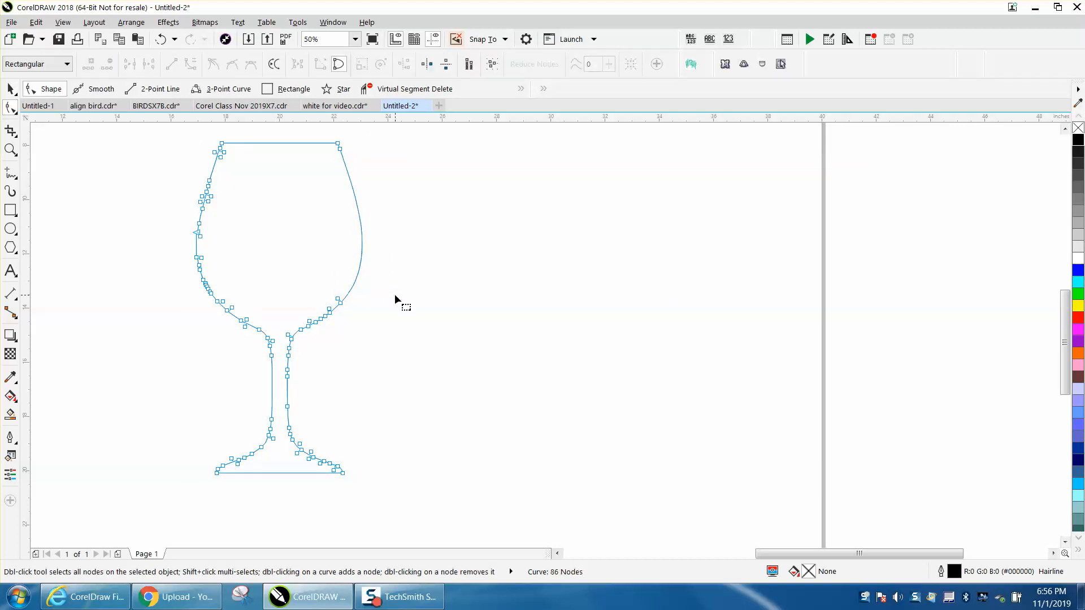
# - Delete individual nodes on the lower right of the bowl and the upper right stem
pyautogui.moveTo(338, 340); pyautogui.dragTo(341, 340)
pyautogui.press('Delete')
pyautogui.click(340, 301)
pyautogui.press('Delete')
pyautogui.moveTo(290, 394); pyautogui.dragTo(284, 396)
pyautogui.press('Delete')
pyautogui.moveTo(281, 398); pyautogui.dragTo(333, 467)
pyautogui.press('Delete')
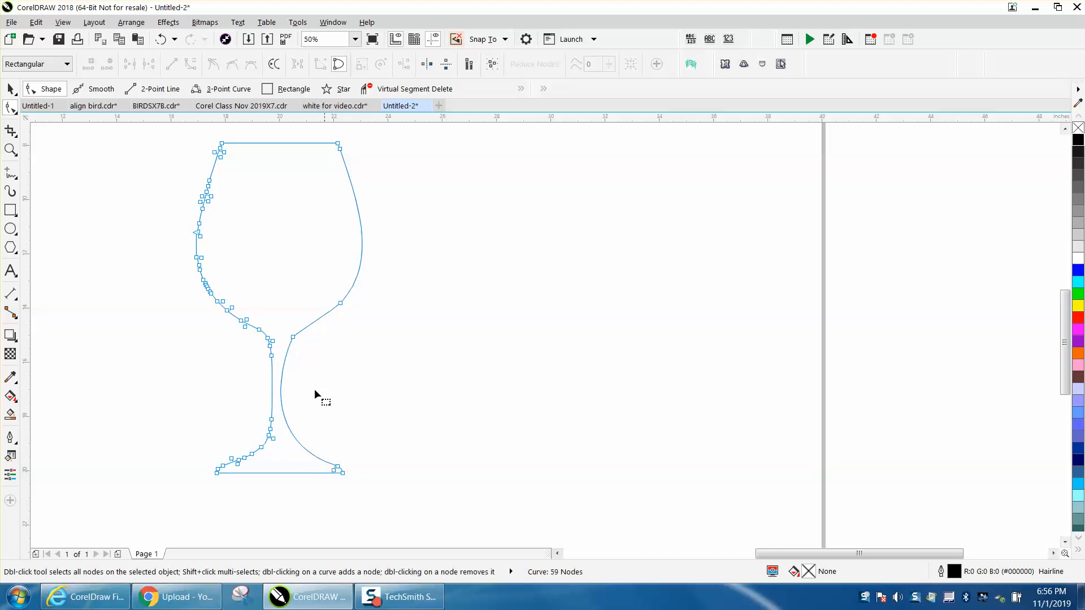
pyautogui.click(160, 39)
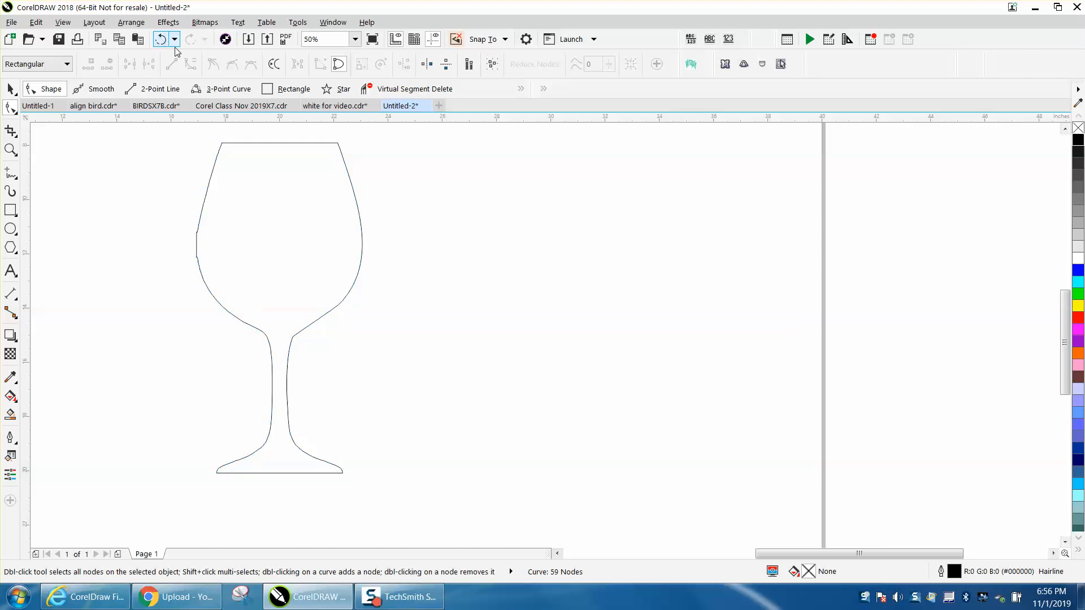
# - Delete the extra nodes where the right side of the stem meets the foot
pyautogui.moveTo(288, 468); pyautogui.dragTo(286, 461)
pyautogui.press('Delete')
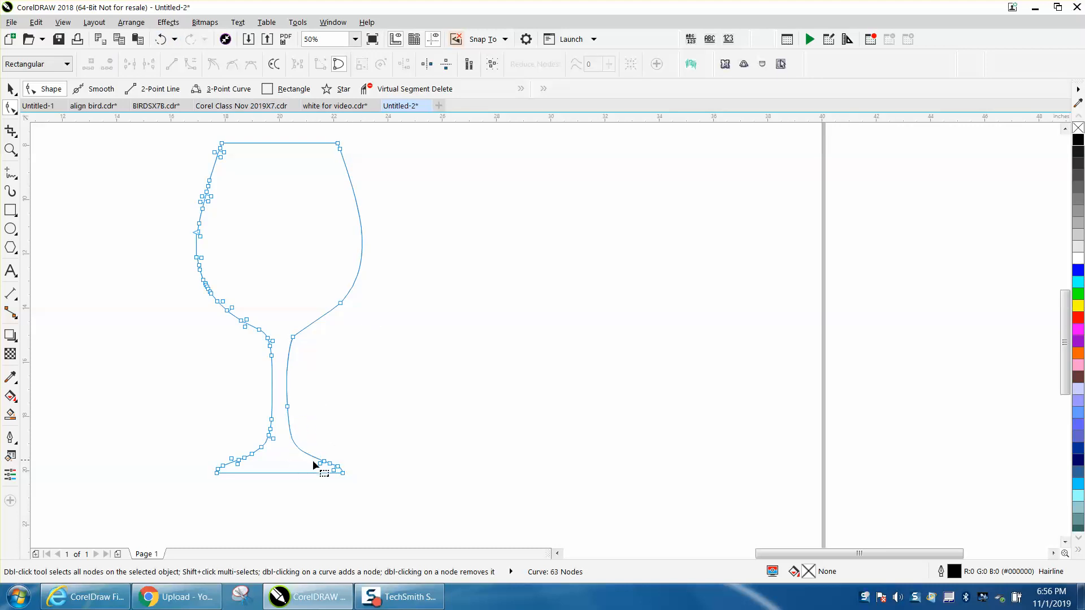
pyautogui.moveTo(334, 467); pyautogui.dragTo(333, 466)
pyautogui.press('Delete')
pyautogui.click(339, 467)
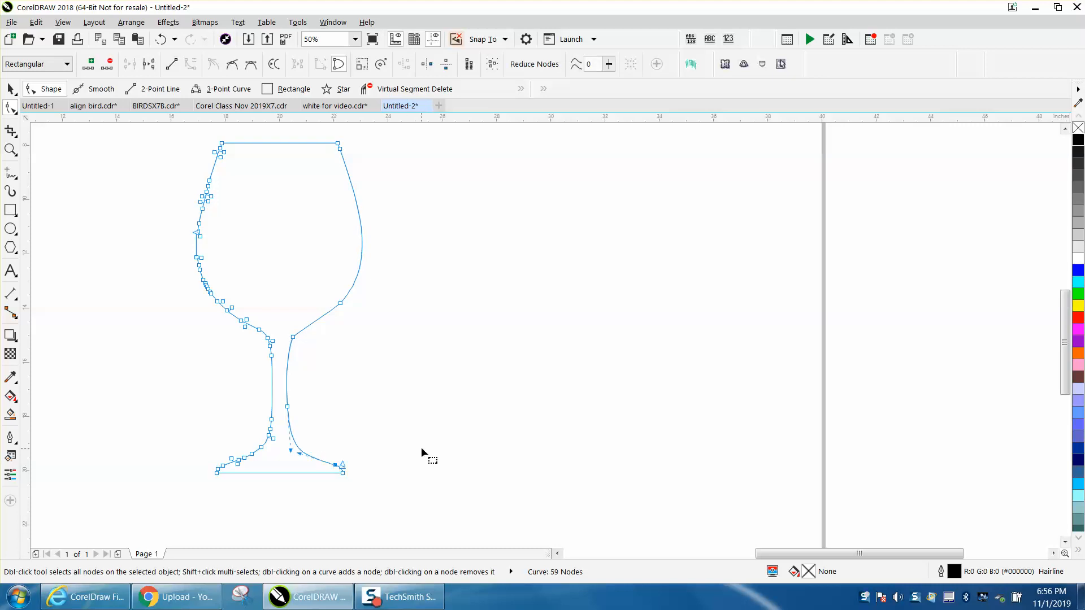
pyautogui.press('Delete')
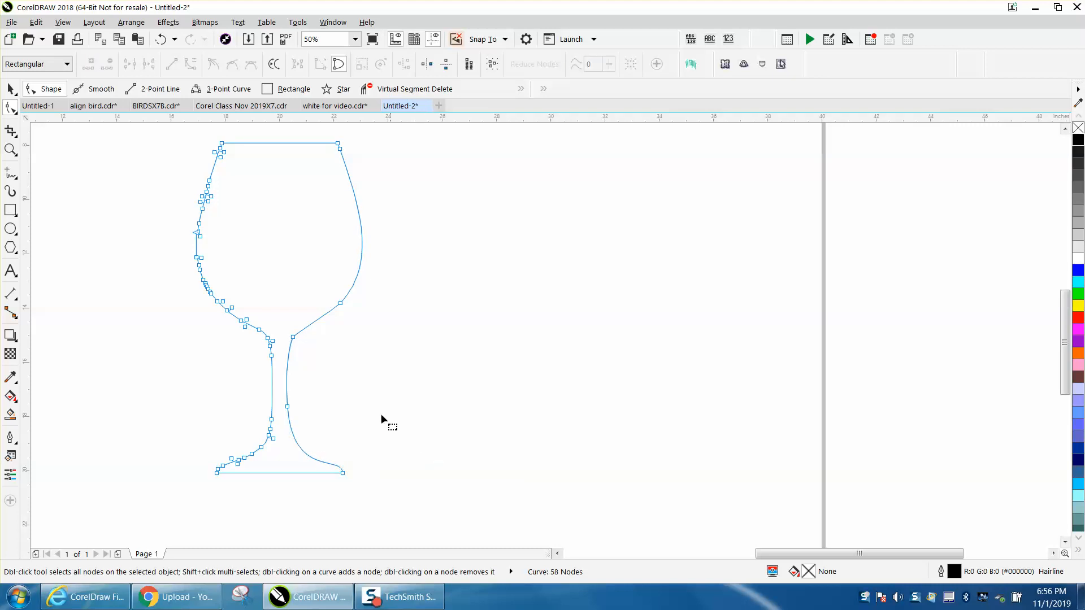
# - Delete the node at the top of the right stem and the node just below the right rim
pyautogui.click(293, 338)
pyautogui.press('Delete')
pyautogui.click(340, 149)
pyautogui.press('Delete')
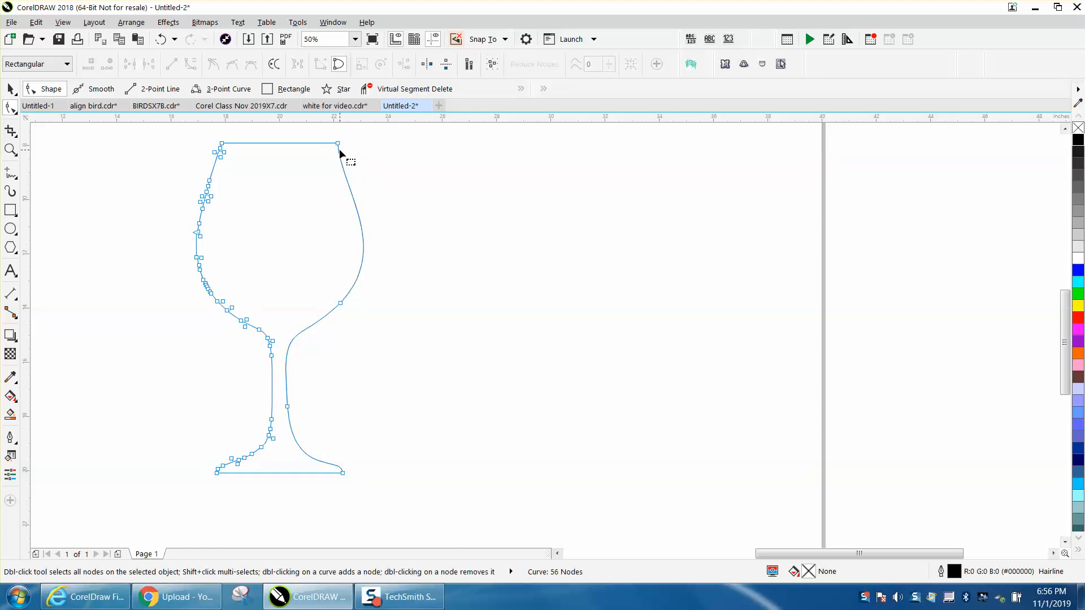
# - Adjust the curve handles of the upper right bowl segment to smooth its shape
pyautogui.click(341, 153)
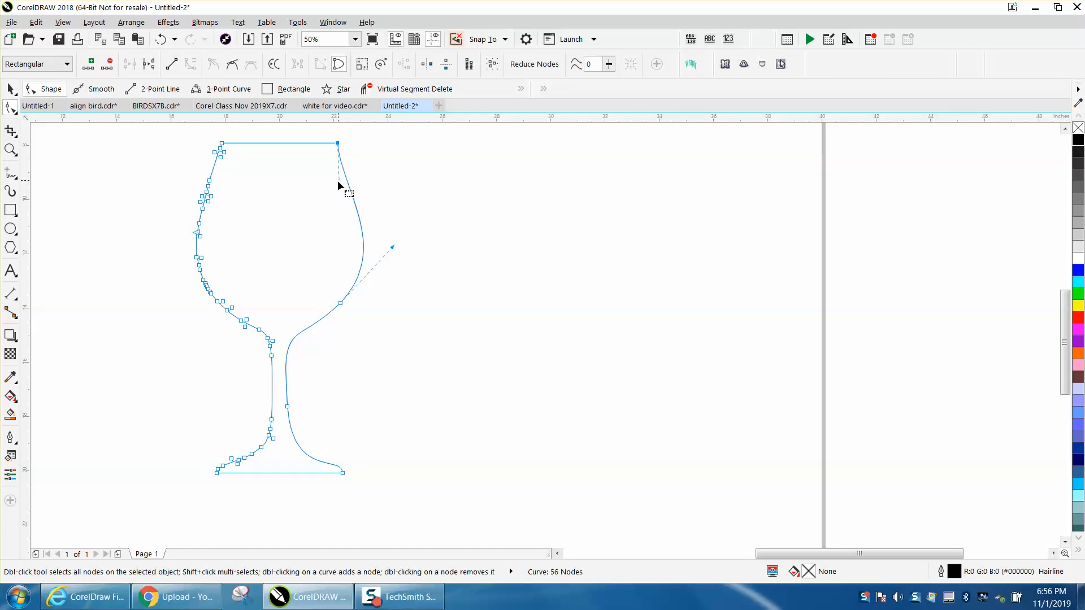
pyautogui.moveTo(338, 183); pyautogui.dragTo(355, 199)
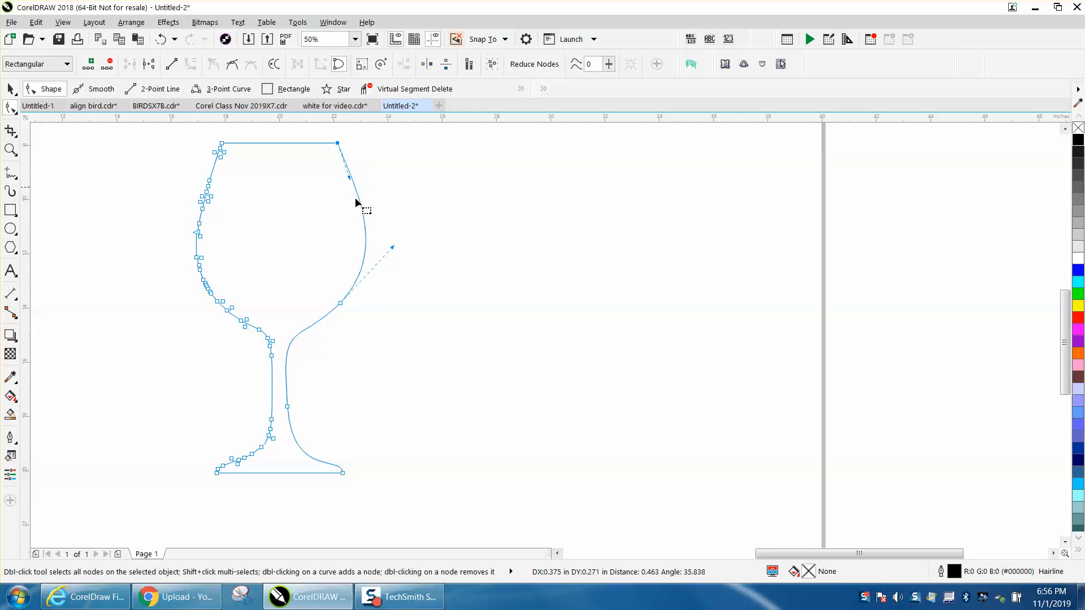
pyautogui.moveTo(393, 247); pyautogui.dragTo(388, 247)
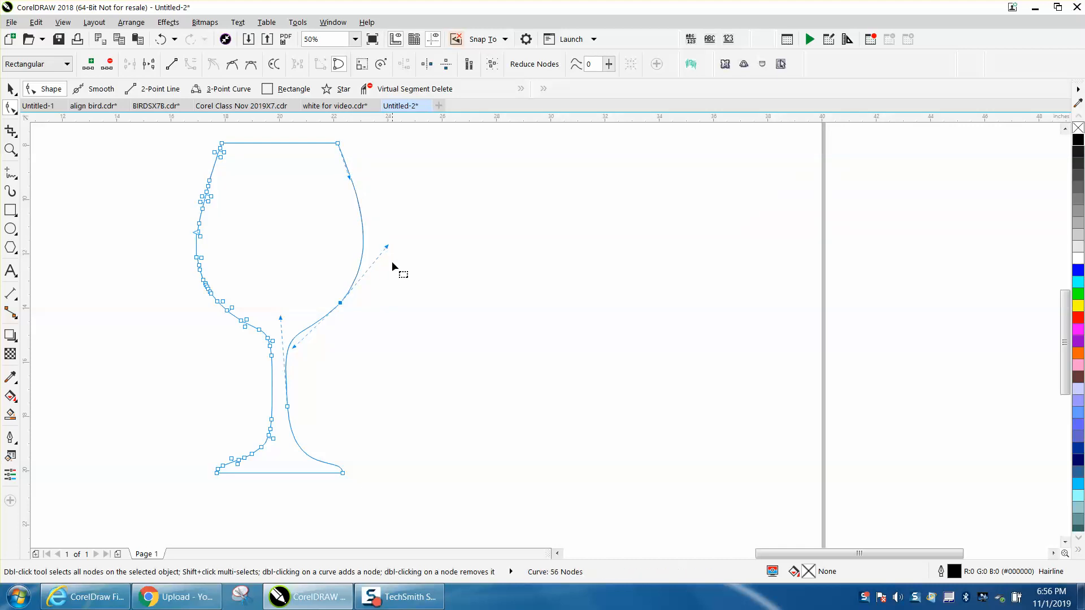
pyautogui.click(389, 299)
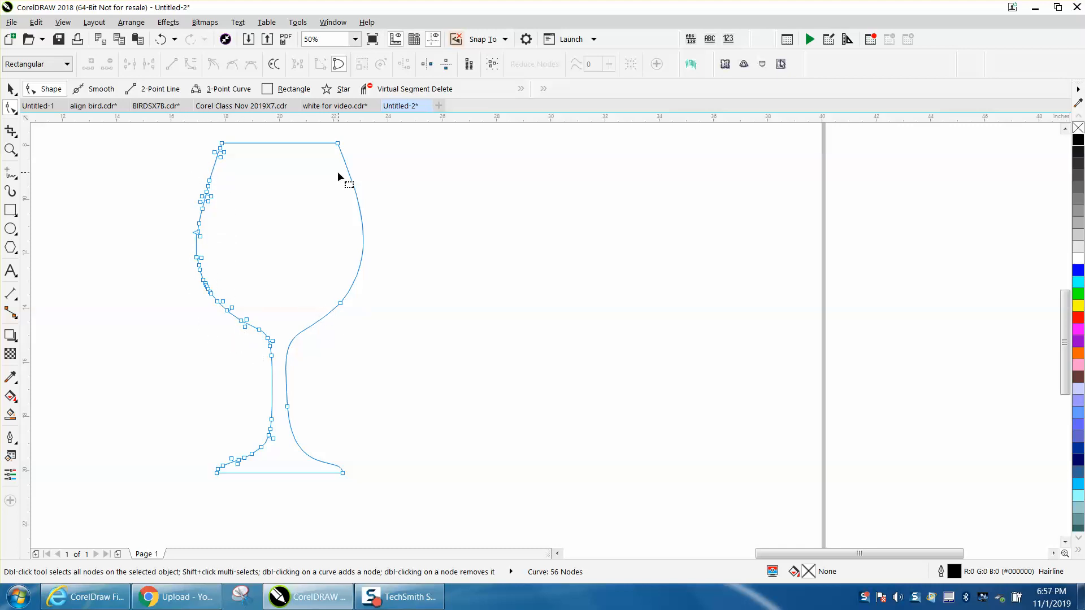
pyautogui.click(11, 89)
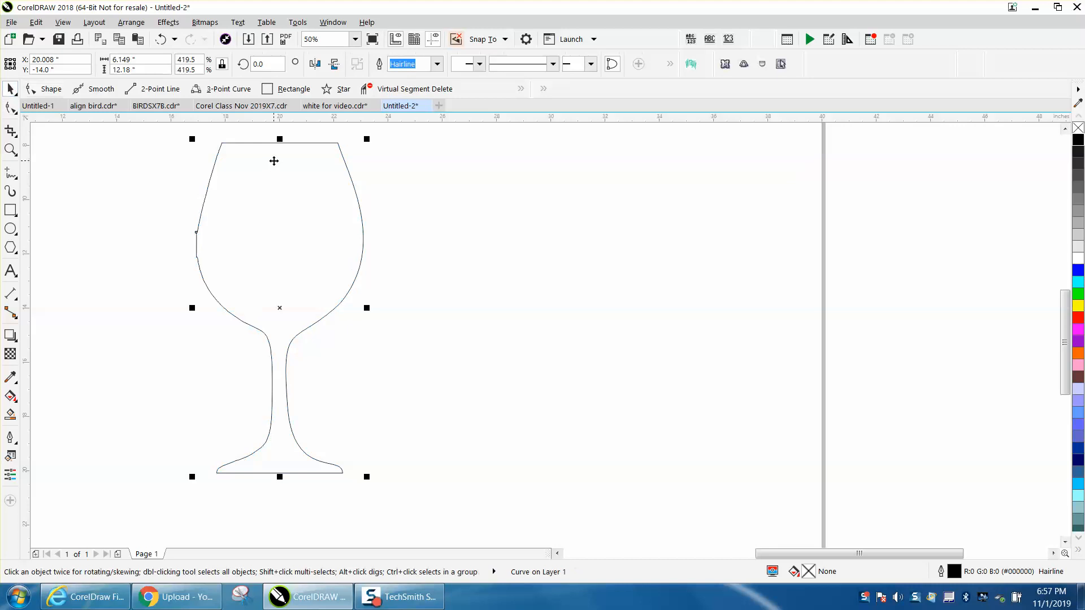
# - Draw a vertical 2-point line about 13.9 in long and center it on the page through the glass
pyautogui.click(17, 180)
pyautogui.click(42, 186)
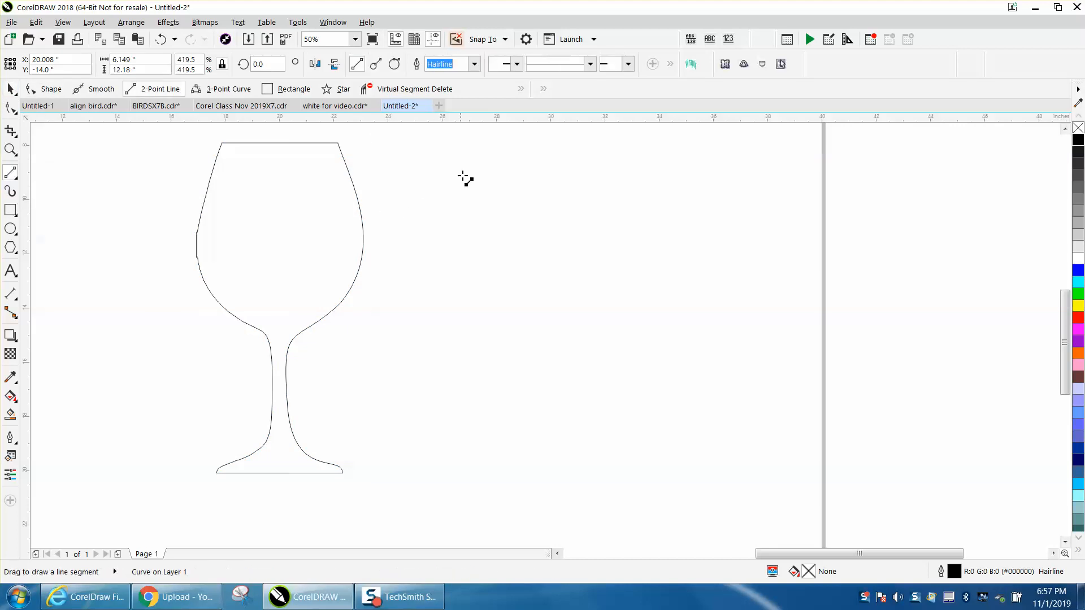
pyautogui.moveTo(453, 134); pyautogui.dragTo(474, 512)
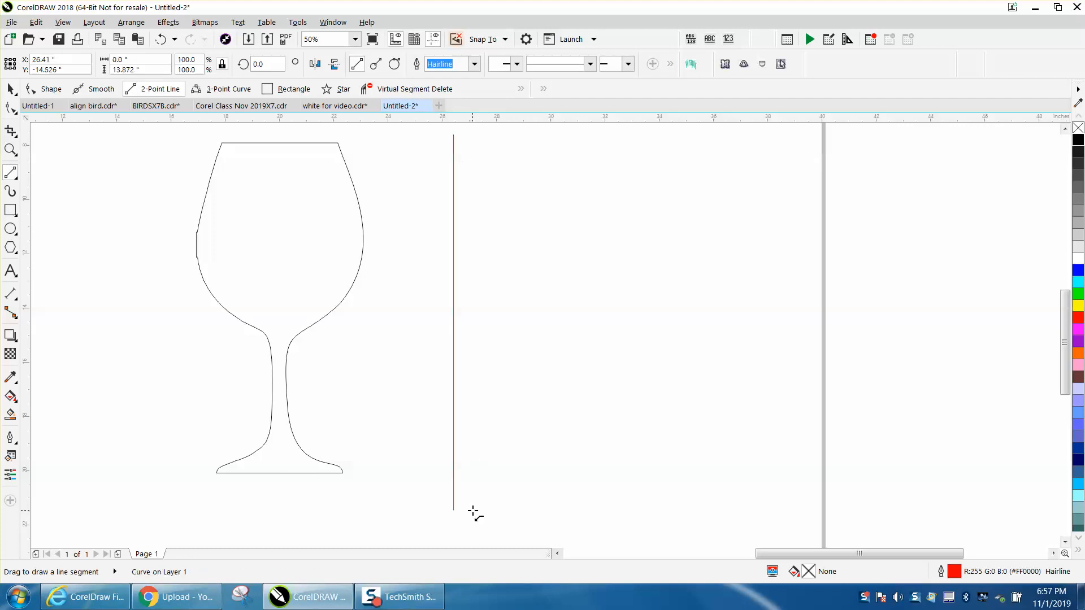
pyautogui.press('p')
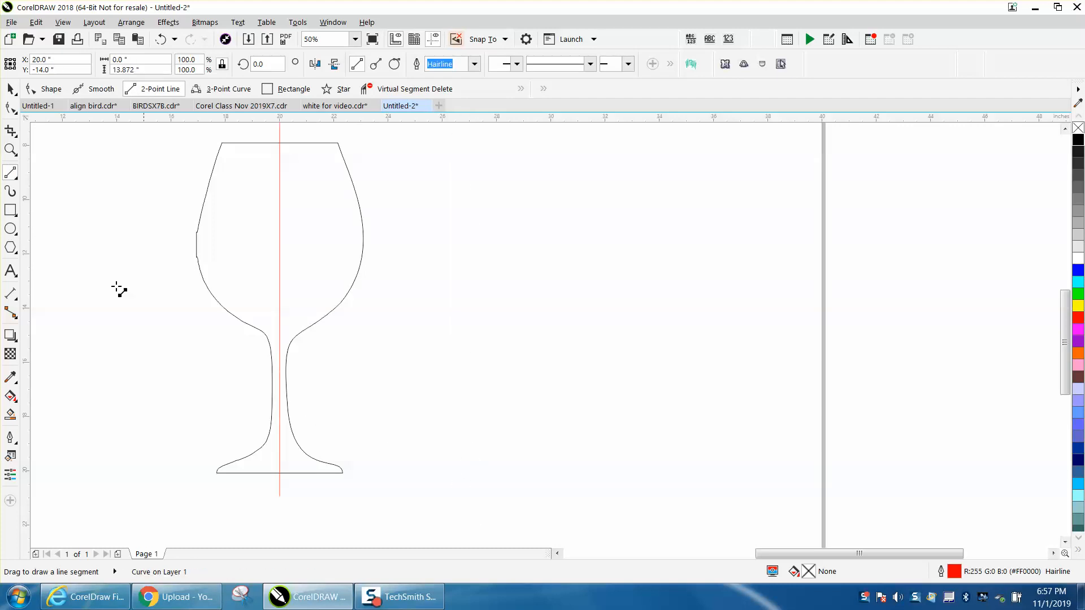
# - Remove the left half of the glass outline with Virtual Segment Delete
pyautogui.click(10, 90)
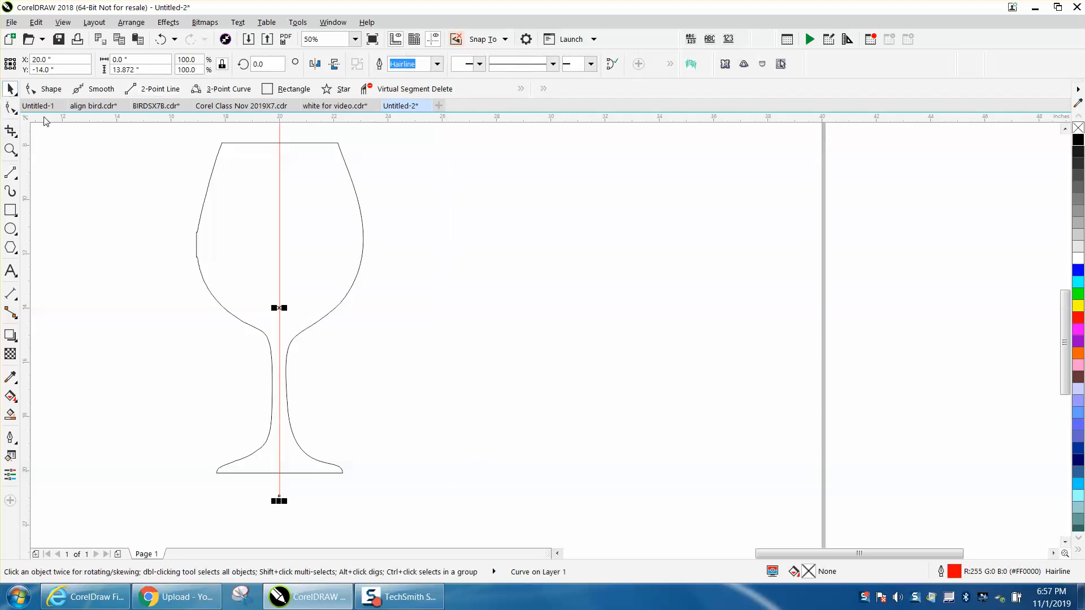
pyautogui.click(17, 139)
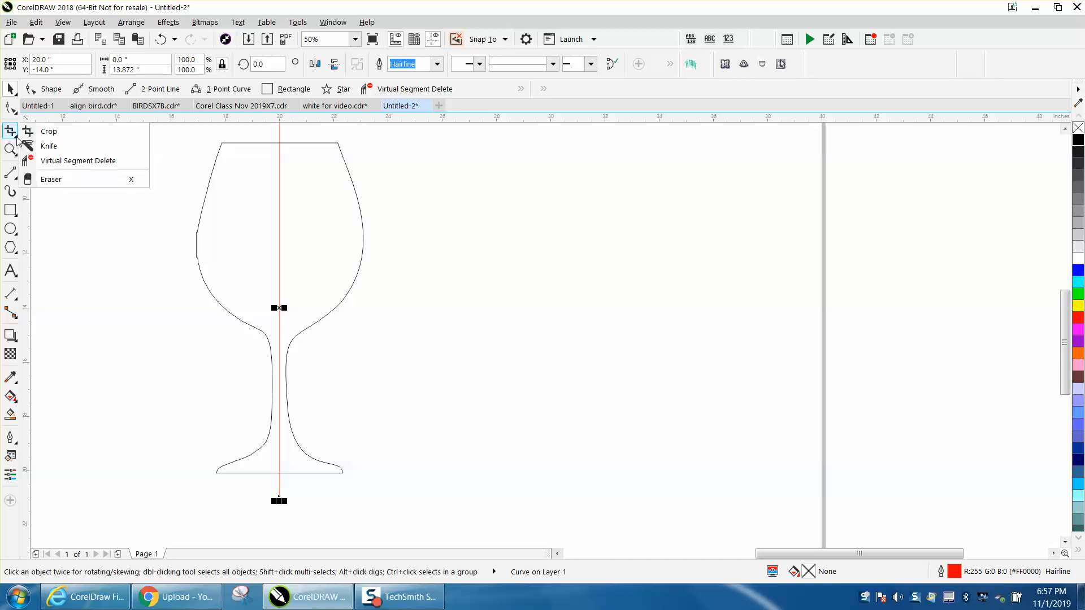
pyautogui.click(54, 163)
pyautogui.click(208, 199)
# - Delete the vertical center line and select the remaining right half of the glass
pyautogui.click(10, 89)
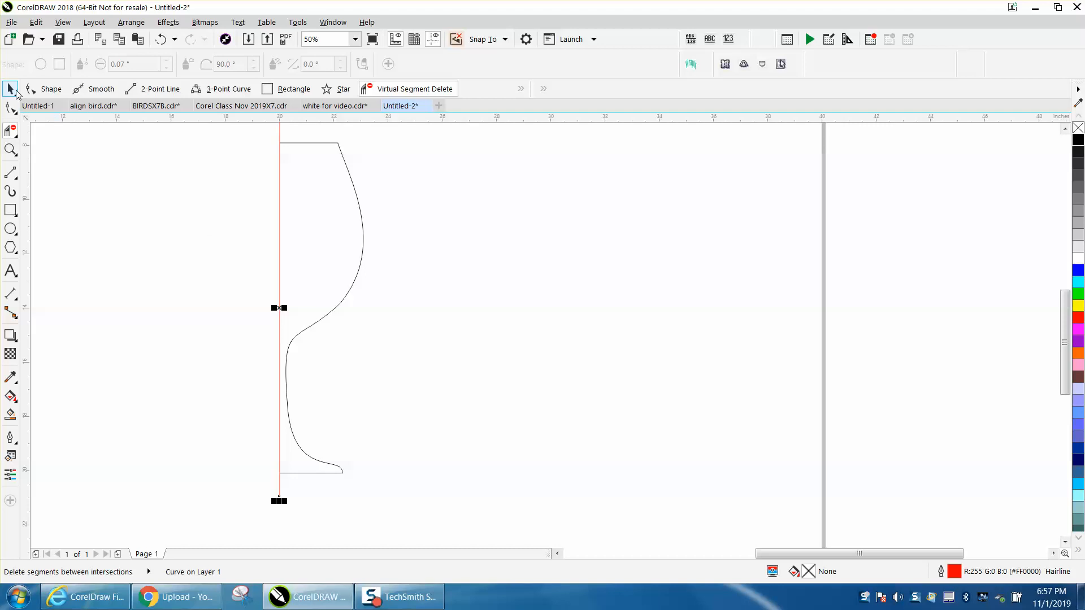
pyautogui.press('Delete')
pyautogui.click(354, 190)
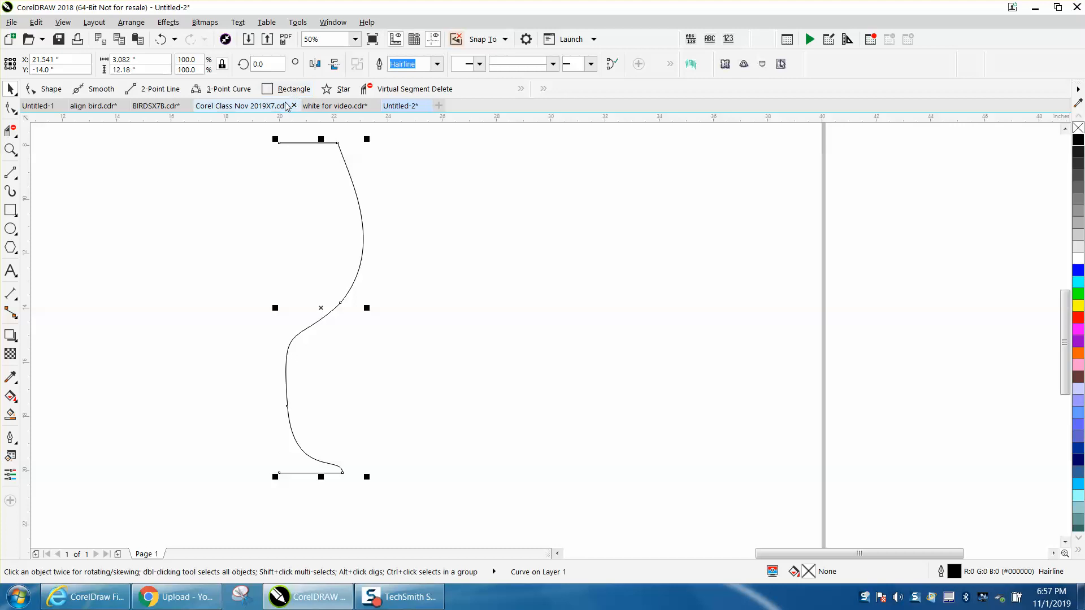
# - Try mirroring the half glass horizontally from different reference points, undoing each attempt
pyautogui.click(315, 65)
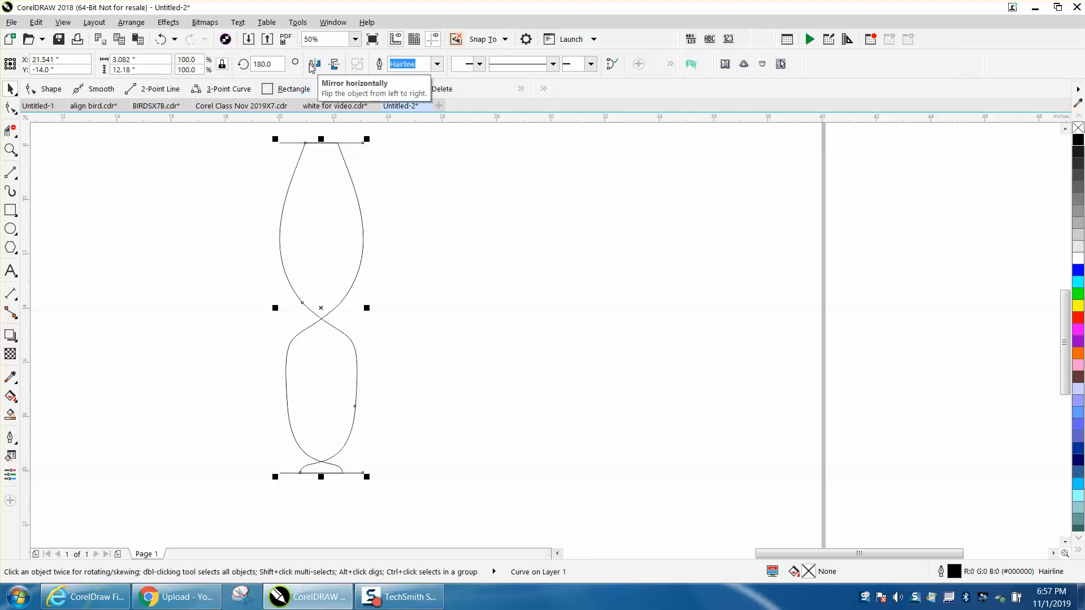
pyautogui.click(162, 43)
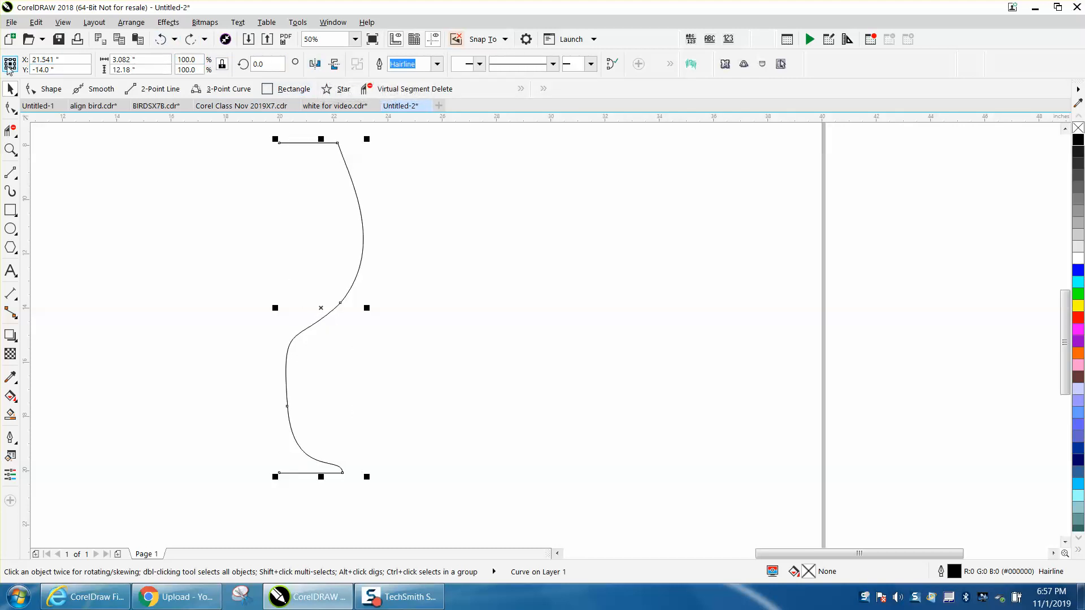
pyautogui.click(6, 64)
pyautogui.click(315, 66)
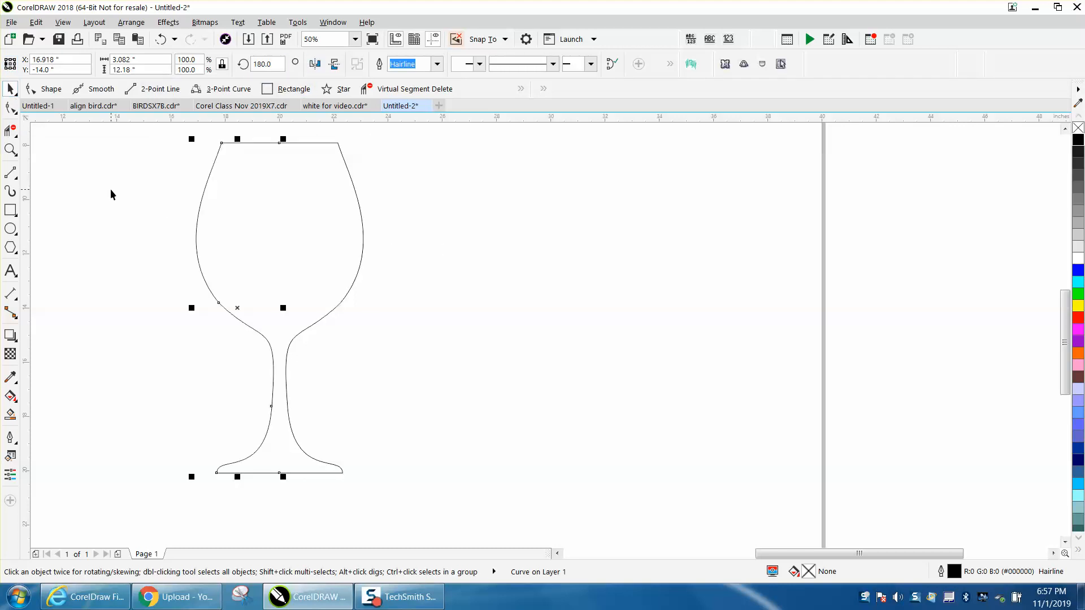
pyautogui.click(162, 39)
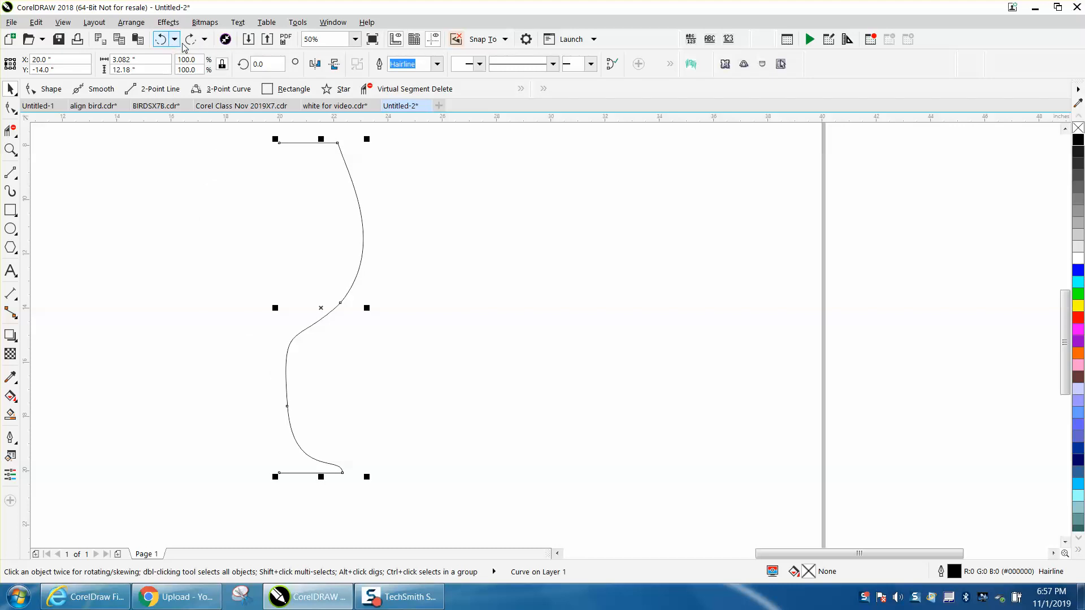
pyautogui.click(10, 64)
pyautogui.click(255, 65)
pyautogui.click(314, 65)
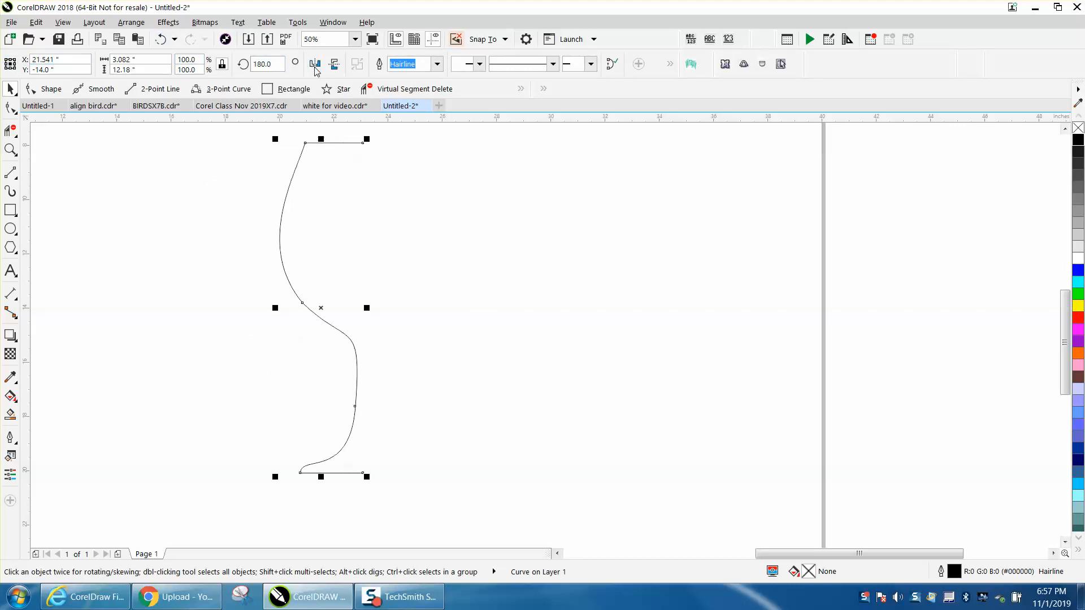
pyautogui.click(162, 41)
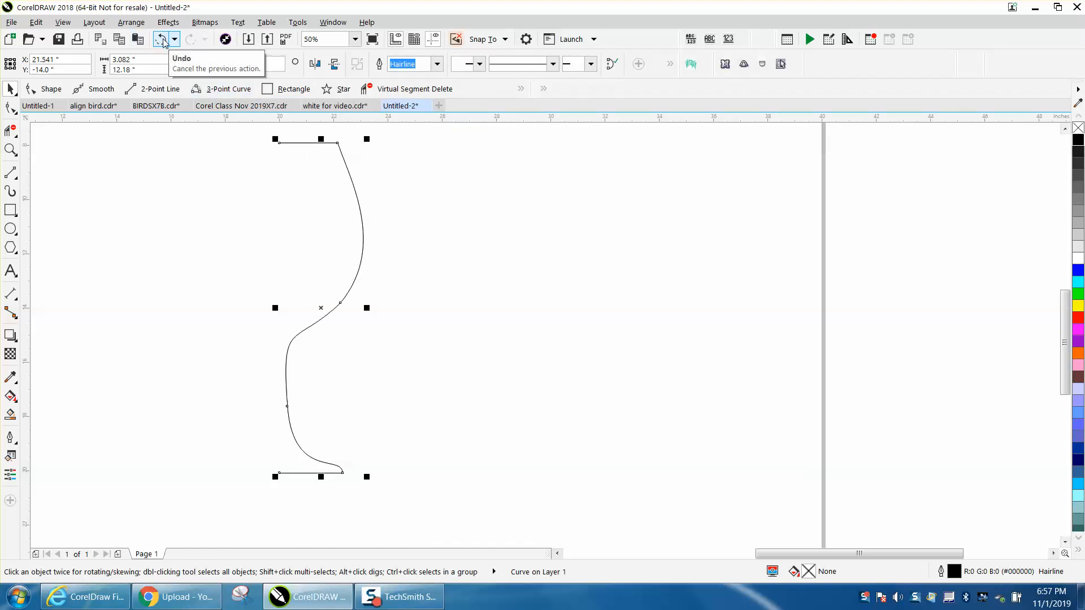
# - Mirror the half glass horizontally and move the mirrored half left to complete the glass shape
pyautogui.click(314, 65)
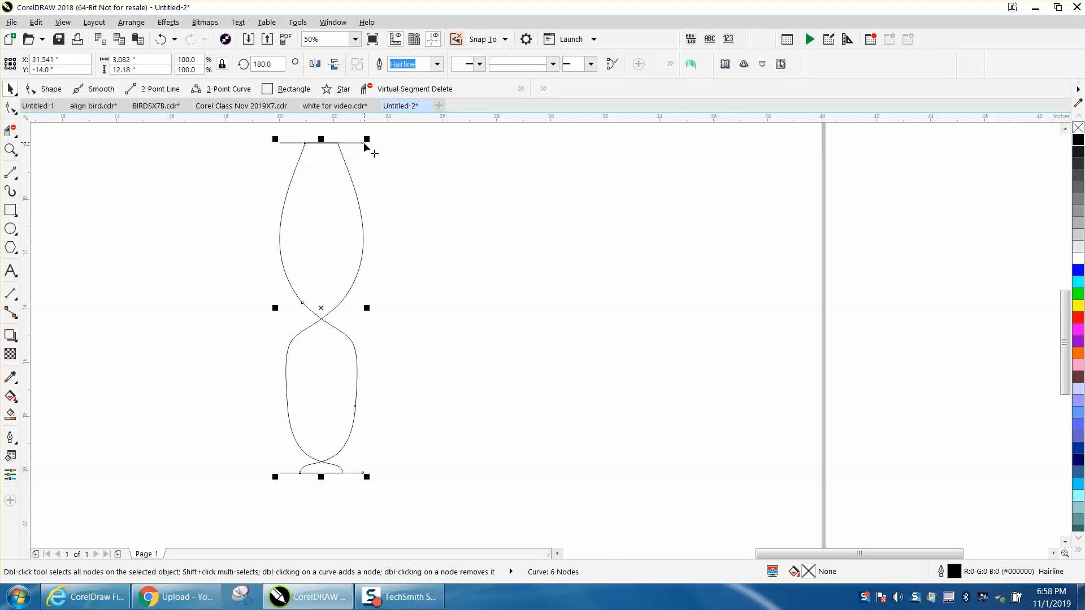
pyautogui.click(368, 170)
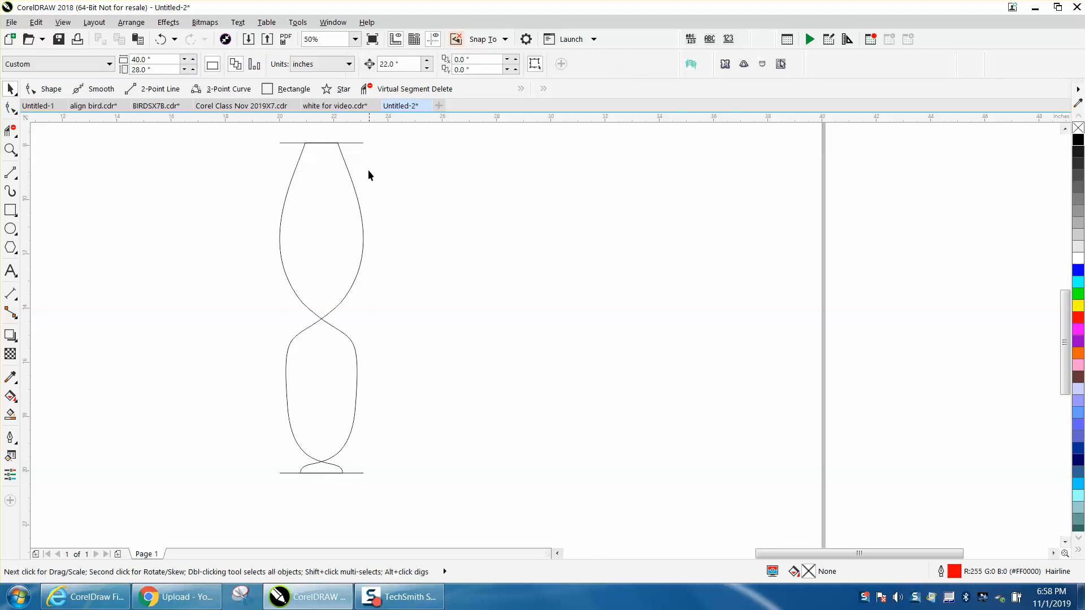
pyautogui.click(362, 143)
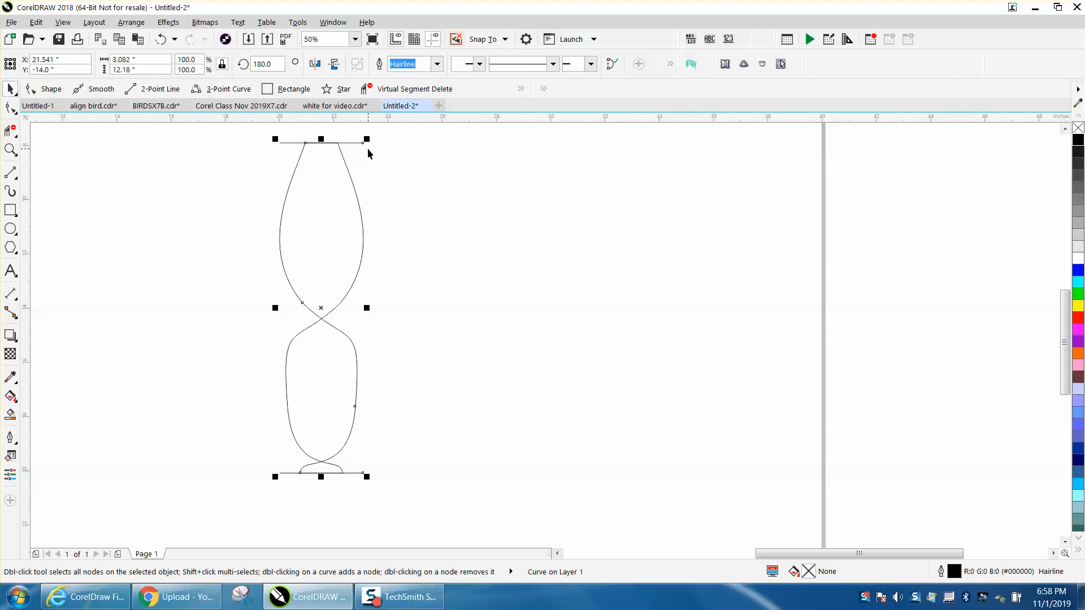
pyautogui.moveTo(362, 143); pyautogui.dragTo(281, 147)
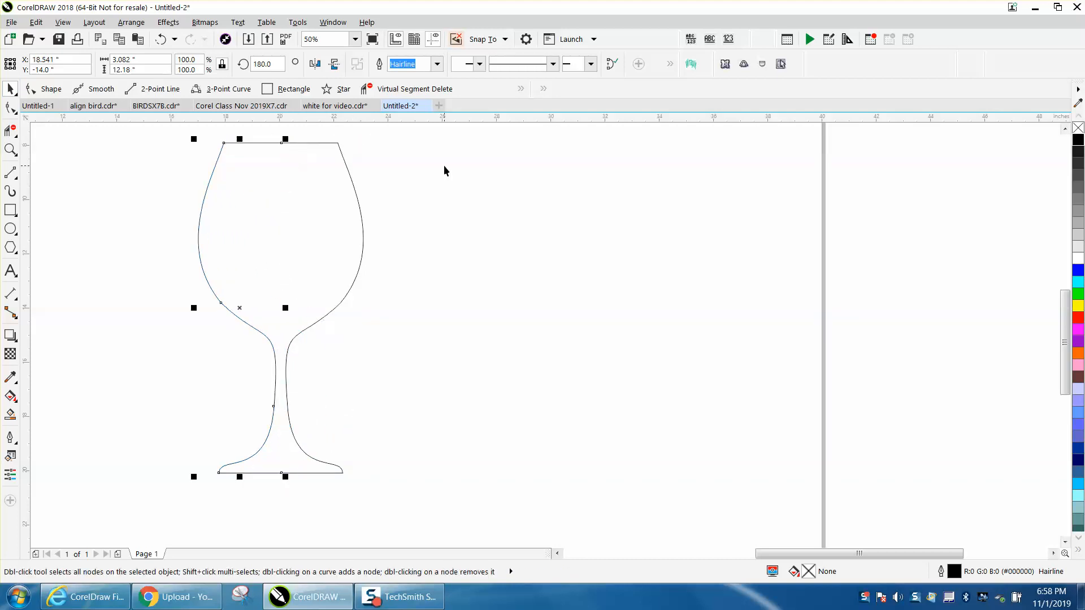
pyautogui.click(413, 212)
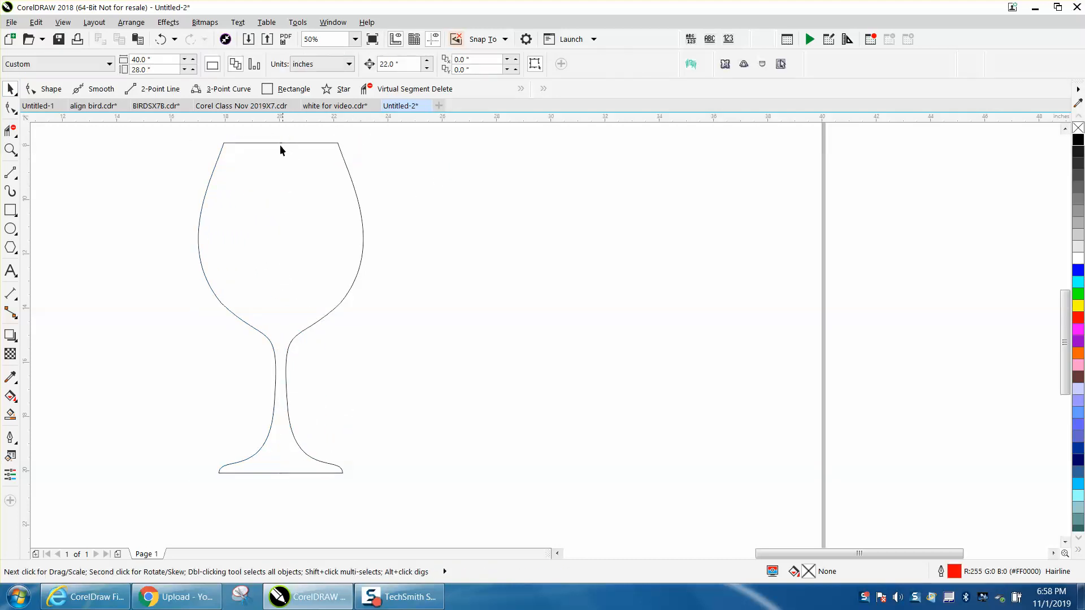
# - Zoom in to inspect the joined rim of the glass, then zoom back out
pyautogui.click(10, 148)
pyautogui.click(37, 148)
pyautogui.click(329, 172)
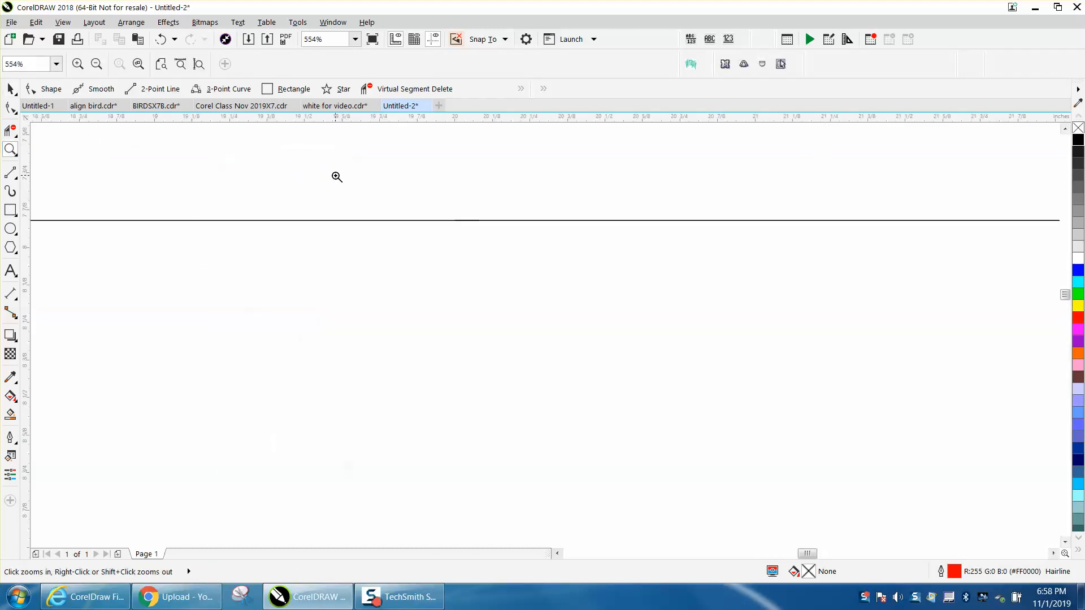
pyautogui.rightClick(335, 175)
pyautogui.rightClick(334, 172)
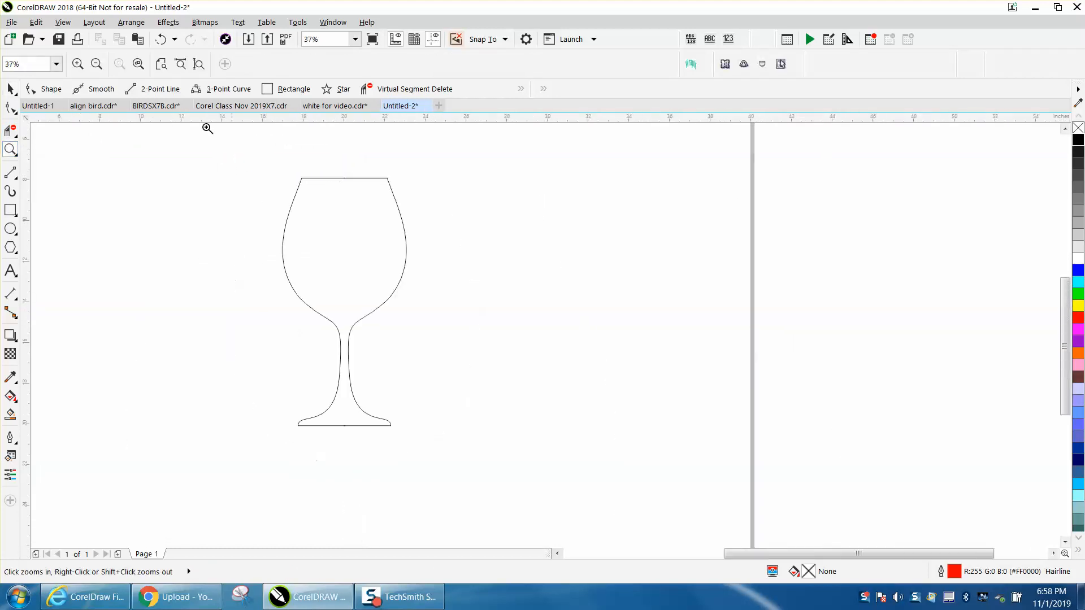
# - Undo the move and the mirror of the half glass
pyautogui.click(161, 39)
pyautogui.click(161, 39)
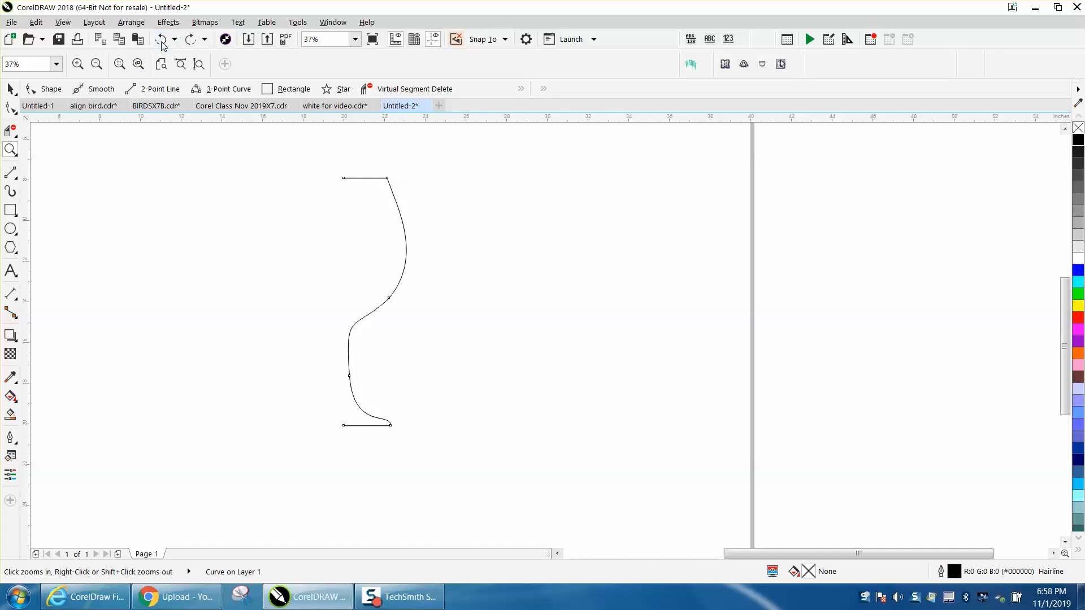
pyautogui.press('space')
pyautogui.moveTo(370, 298); pyautogui.dragTo(428, 299)
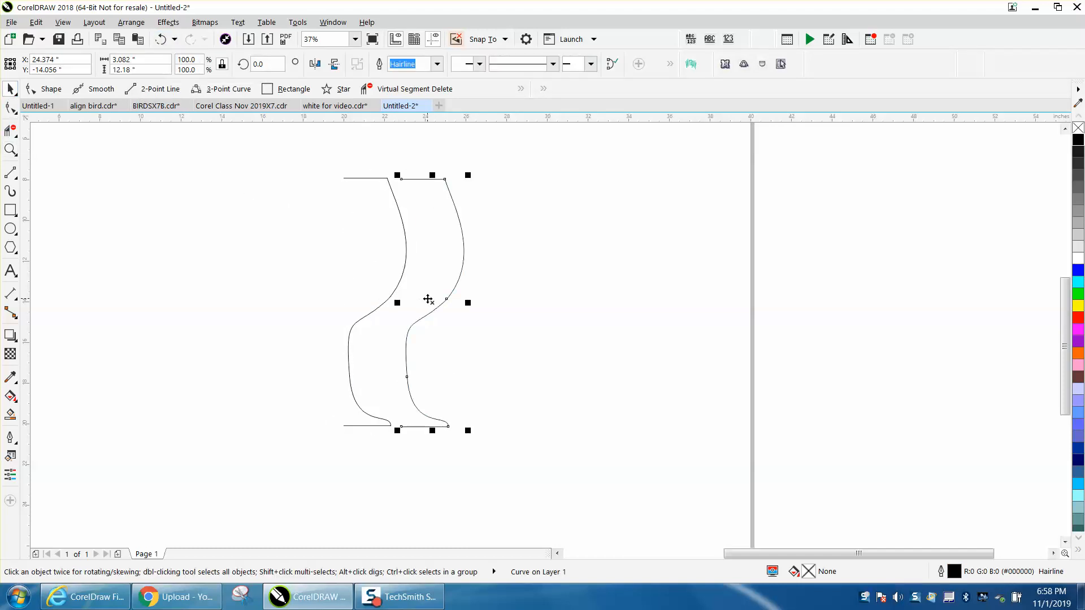
pyautogui.press('Delete')
# - Mirror the half glass horizontally about its left edge to complete the full glass outline
pyautogui.click(405, 280)
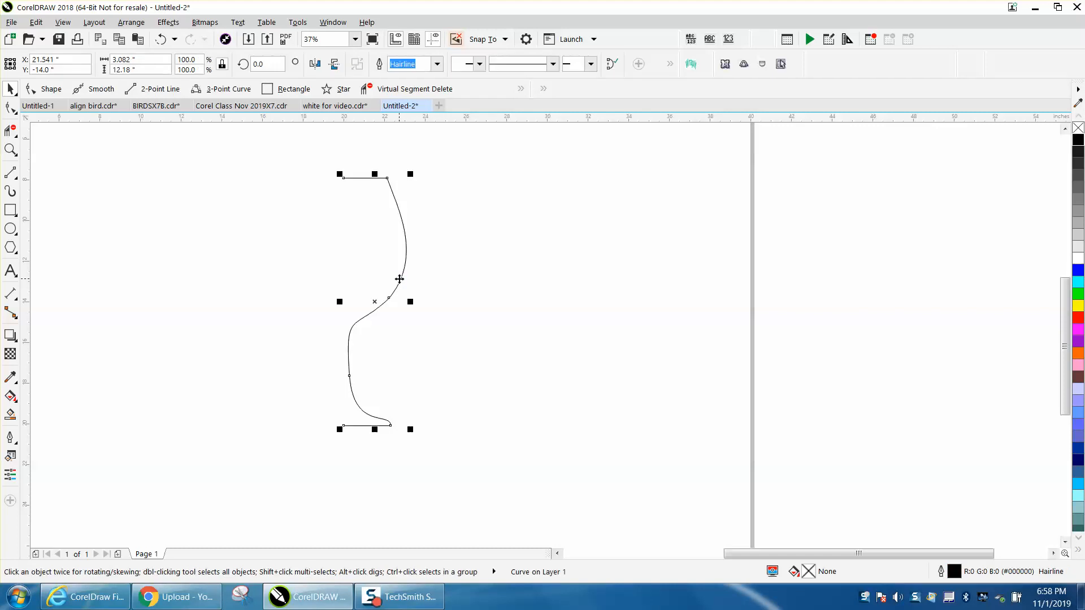
pyautogui.click(8, 65)
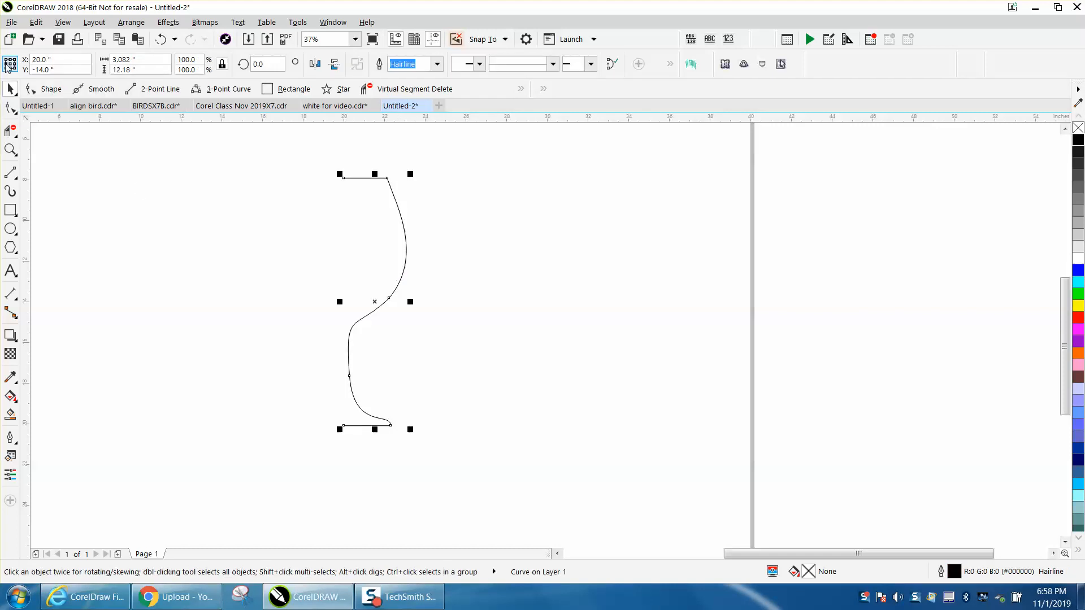
pyautogui.click(315, 64)
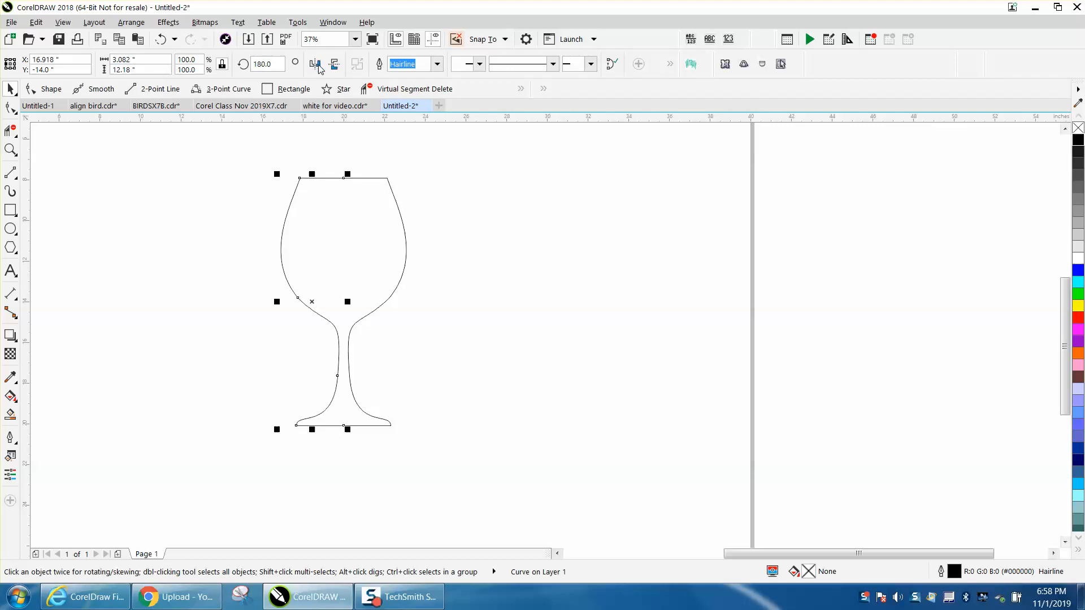
# - Create a filled closed shape from the glass outline with the Smart Fill tool
pyautogui.click(10, 415)
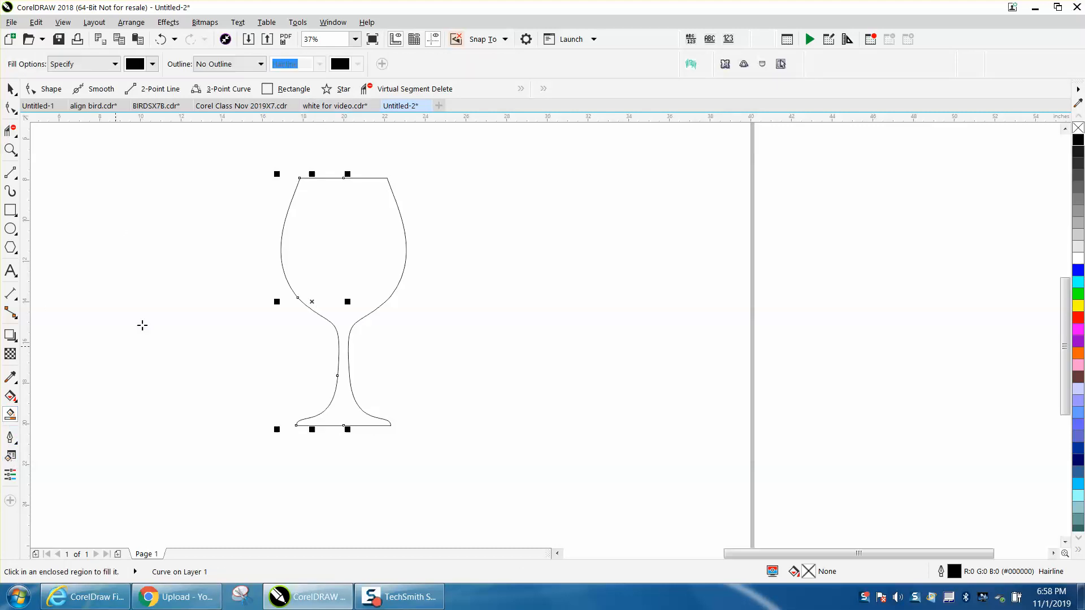
pyautogui.click(339, 233)
pyautogui.press('space')
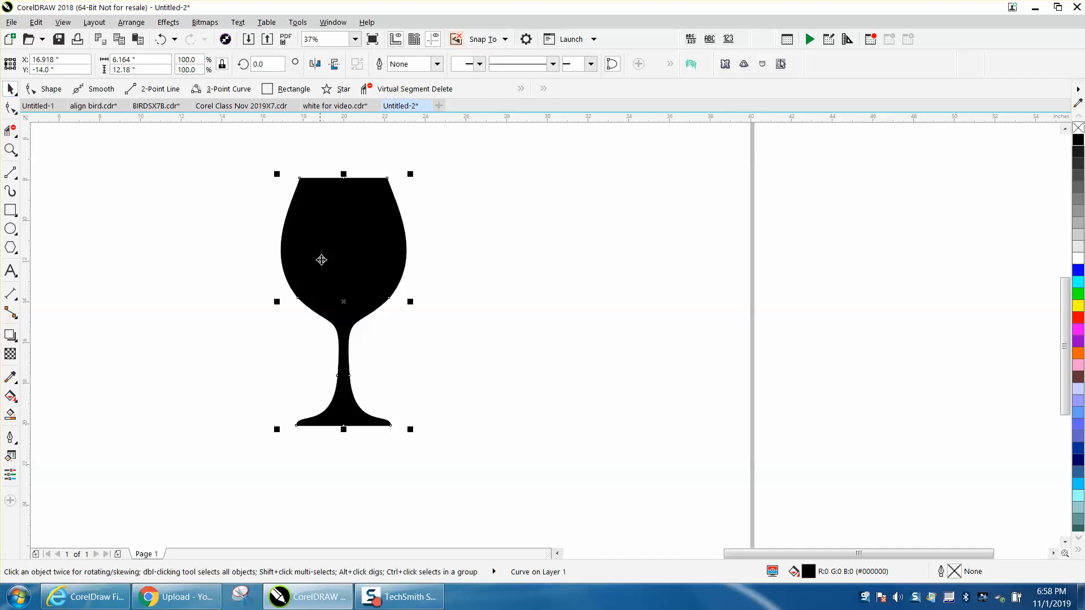
# - Move the new shape beside the original, remove its fill and give it a red outline
pyautogui.moveTo(342, 297); pyautogui.dragTo(496, 297)
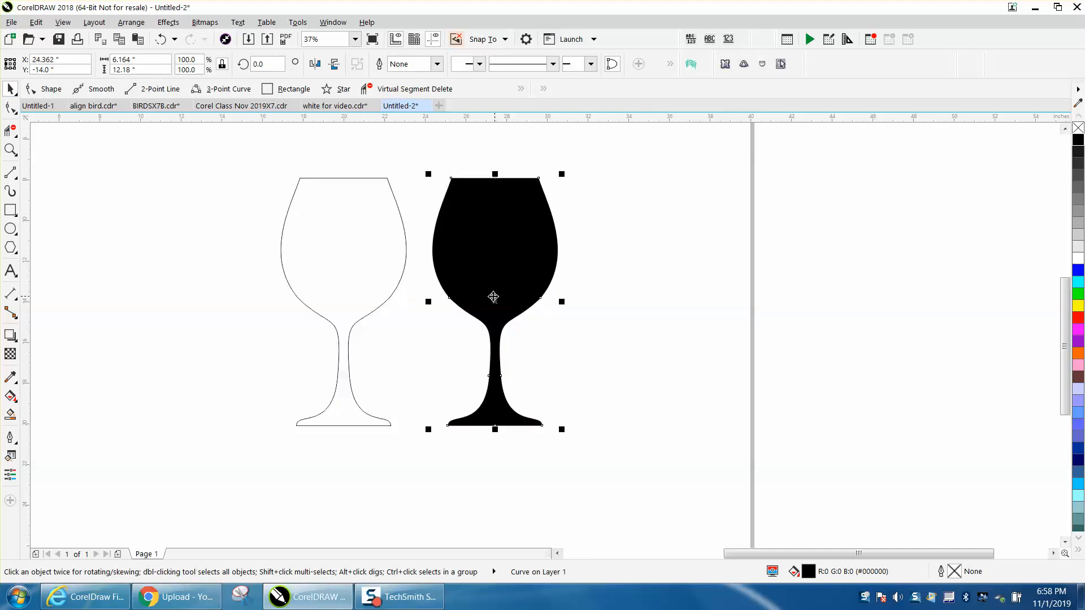
pyautogui.click(1078, 129)
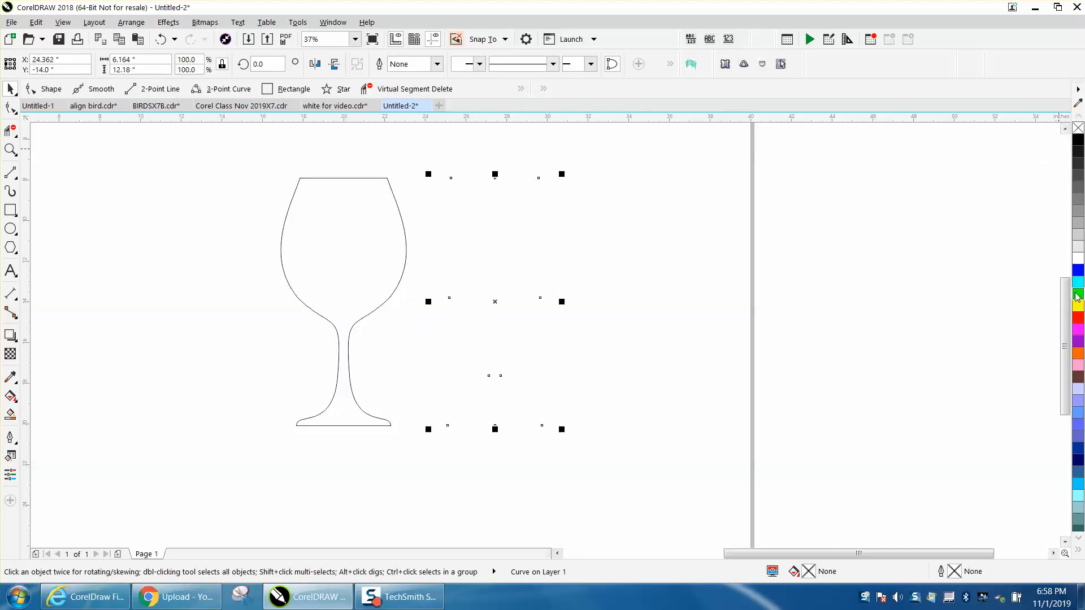
pyautogui.rightClick(1079, 318)
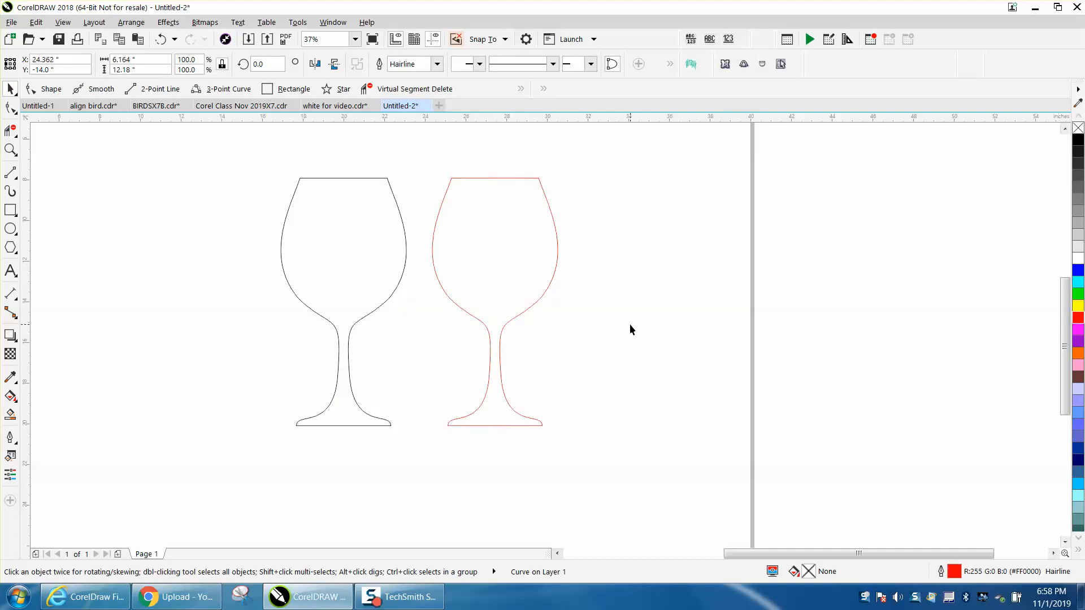
pyautogui.click(632, 330)
# - Delete the middle nodes at the base and the rim of the red glass
pyautogui.click(11, 149)
pyautogui.moveTo(374, 165); pyautogui.dragTo(671, 534)
pyautogui.click(10, 107)
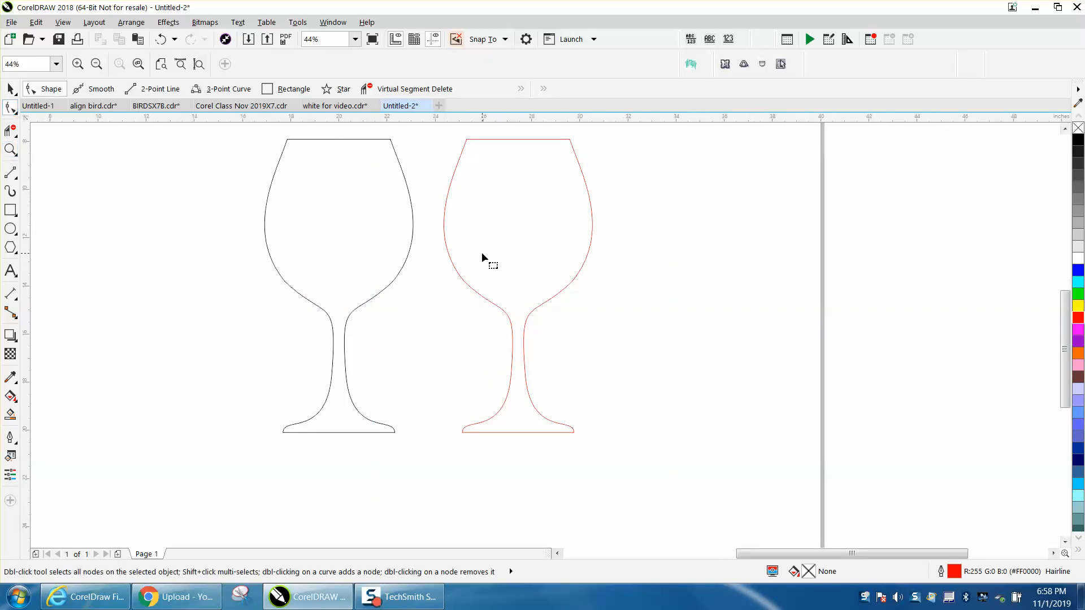
pyautogui.click(448, 257)
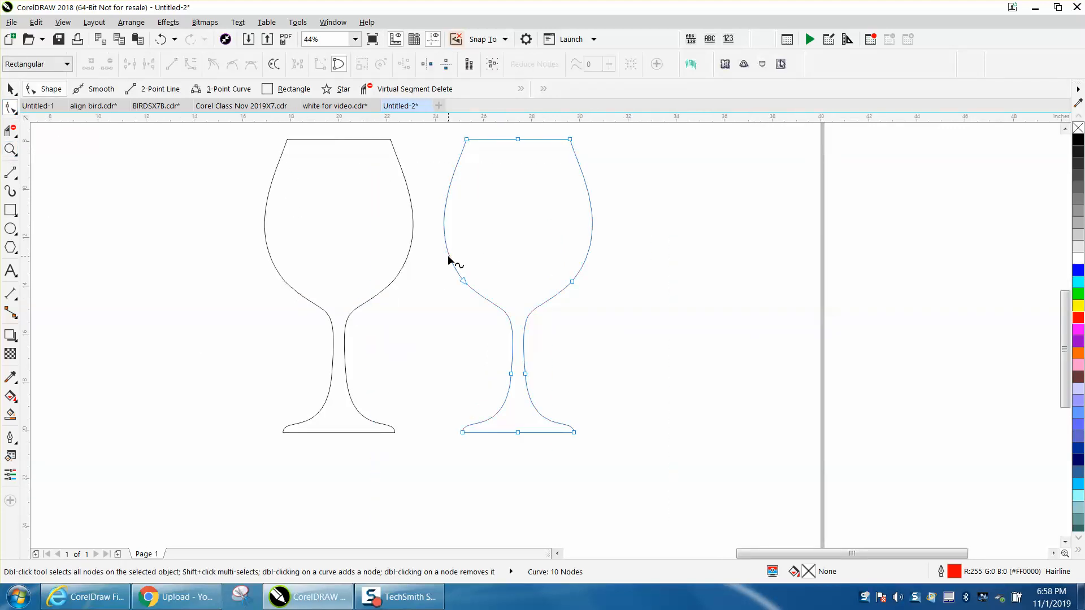
pyautogui.click(529, 434)
pyautogui.press('Delete')
pyautogui.moveTo(533, 147); pyautogui.dragTo(533, 148)
pyautogui.press('Delete')
pyautogui.scroll(-2, 338, 145)
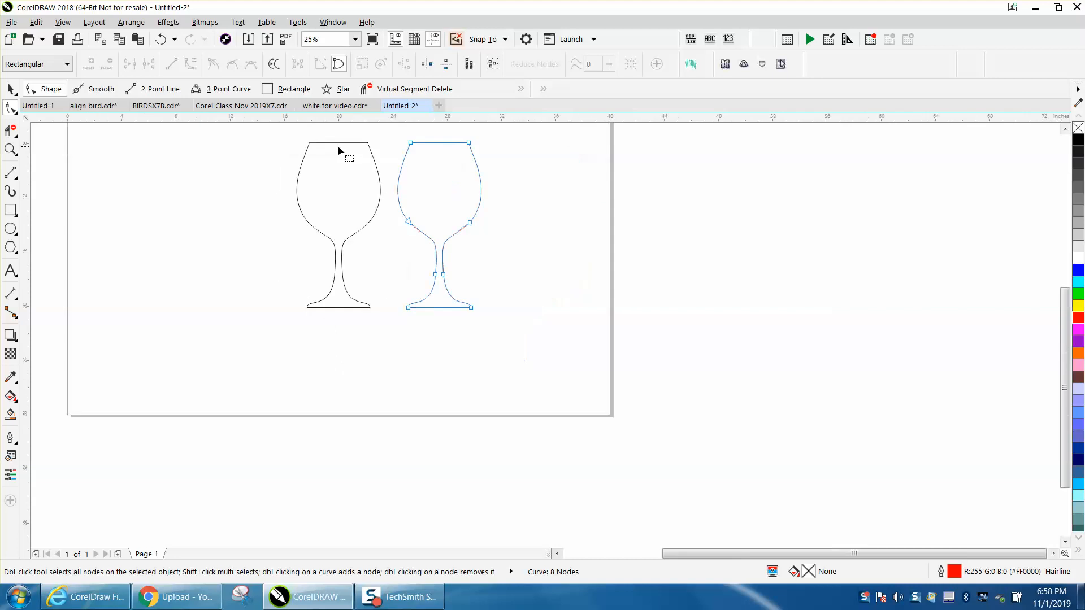
# - Delete the original black glass outline, keeping only the red glass
pyautogui.click(10, 89)
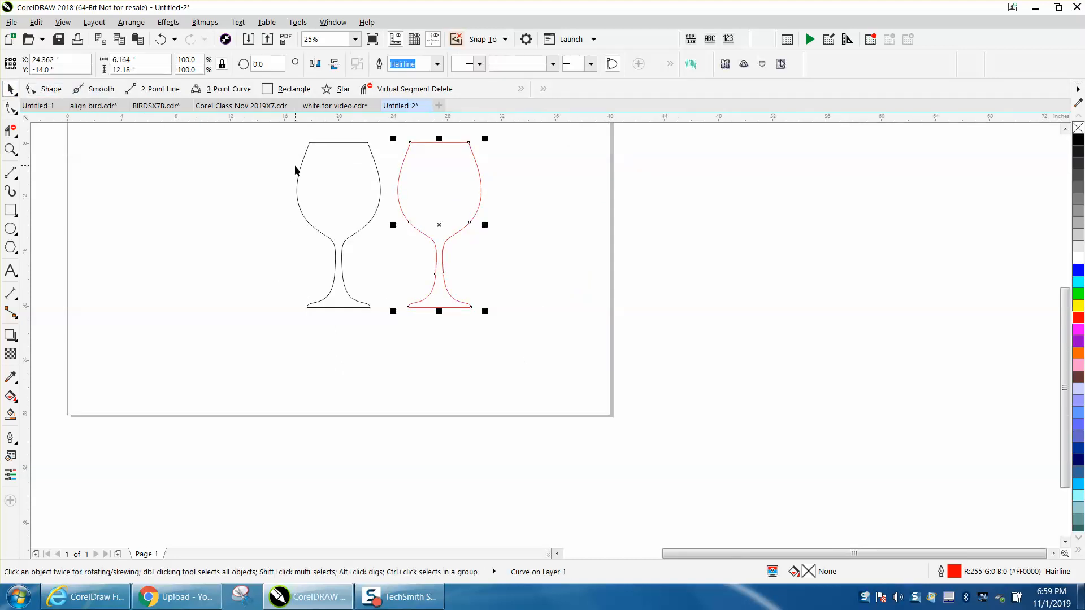
pyautogui.press('Delete')
pyautogui.click(161, 39)
pyautogui.click(264, 150)
pyautogui.click(347, 143)
pyautogui.press('Delete')
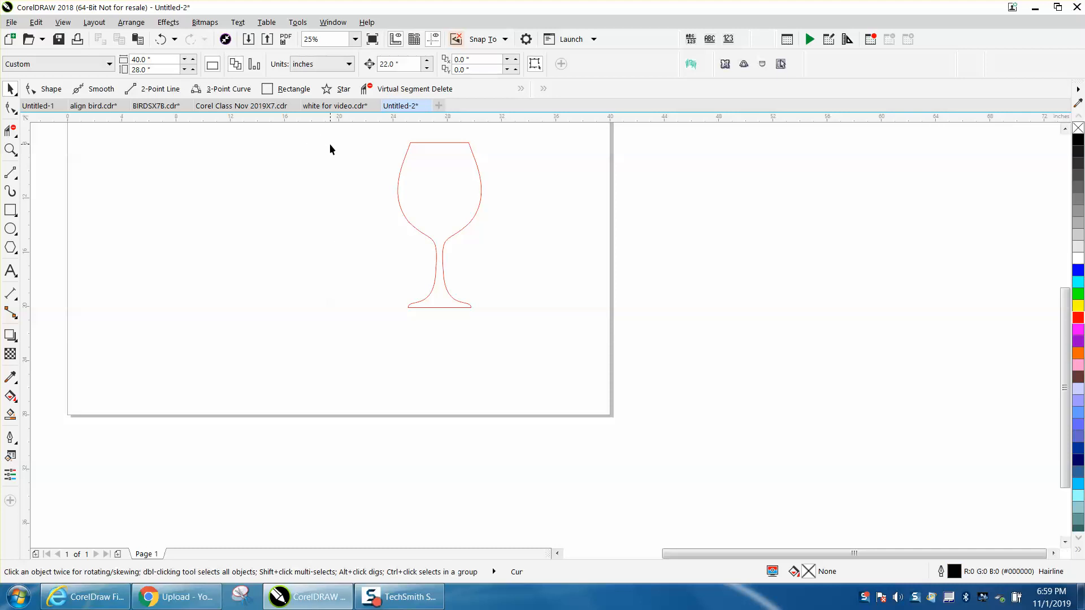
# - Center the red glass on the page
pyautogui.click(400, 170)
pyautogui.press('p')
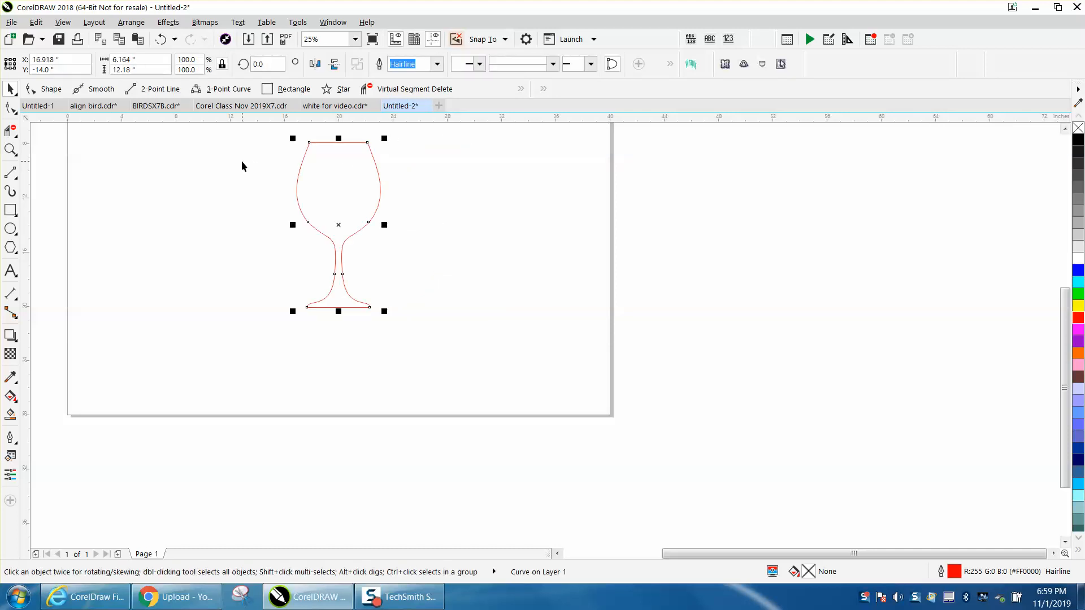
# - Try mirroring the red glass horizontally, undoing and deleting the mirrored copies
pyautogui.click(314, 66)
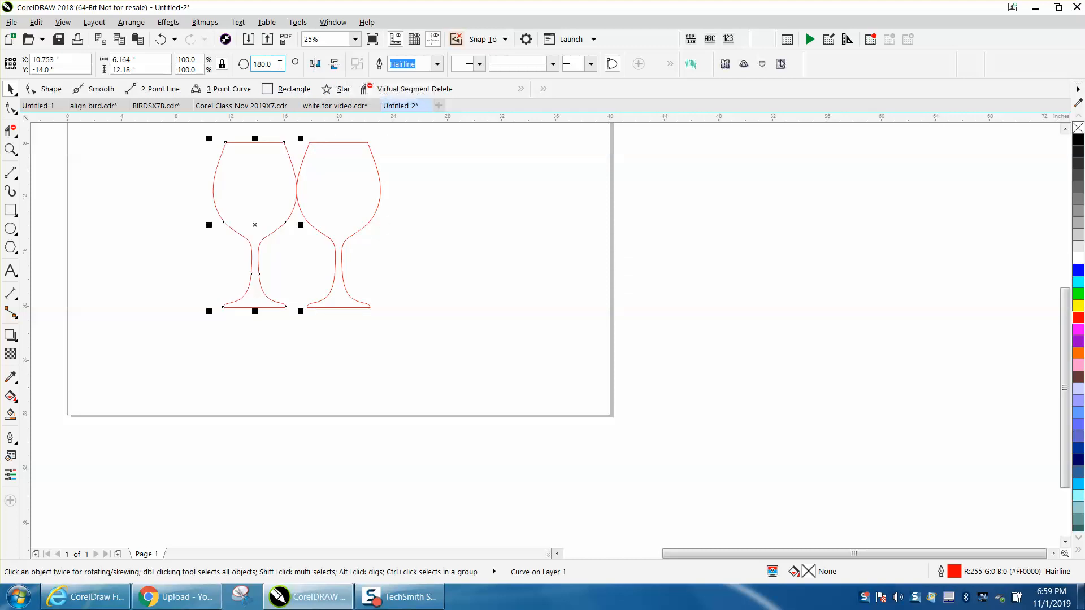
pyautogui.click(162, 39)
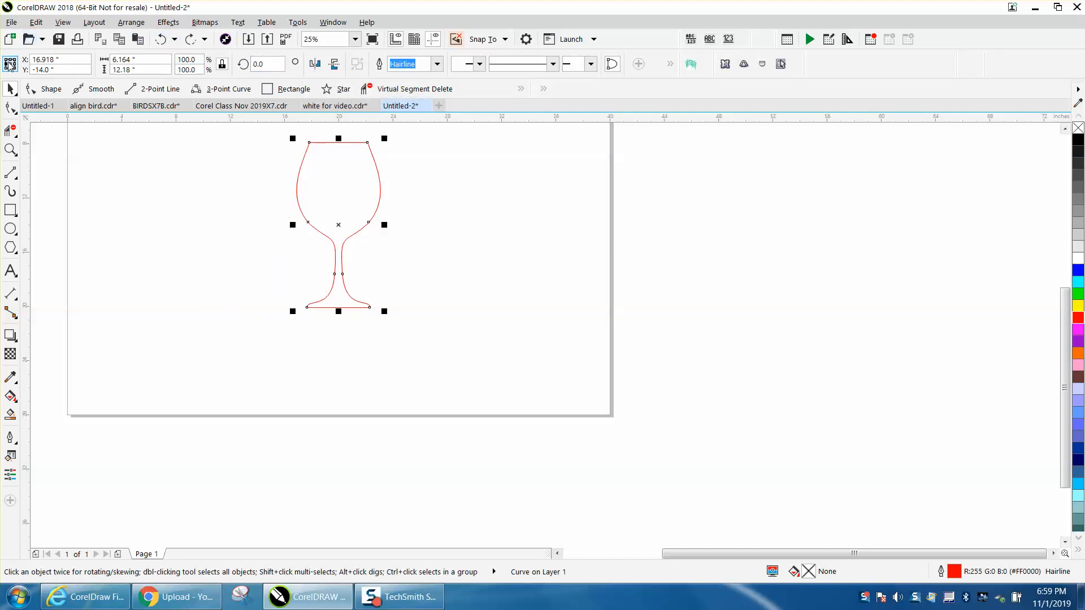
pyautogui.click(10, 64)
pyautogui.click(315, 65)
pyautogui.moveTo(339, 225); pyautogui.dragTo(424, 227)
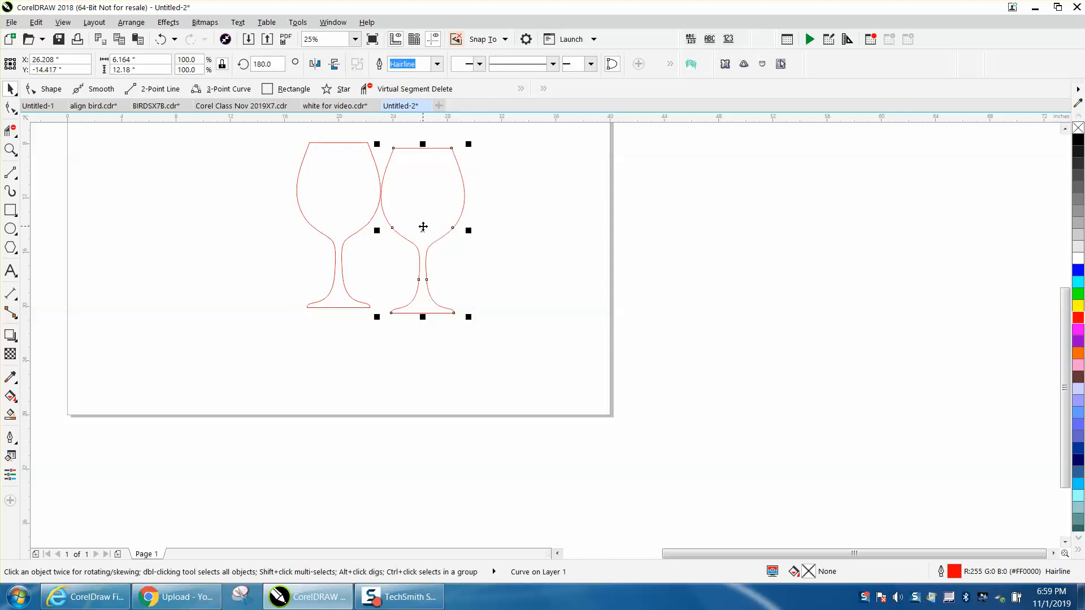
pyautogui.press('Delete')
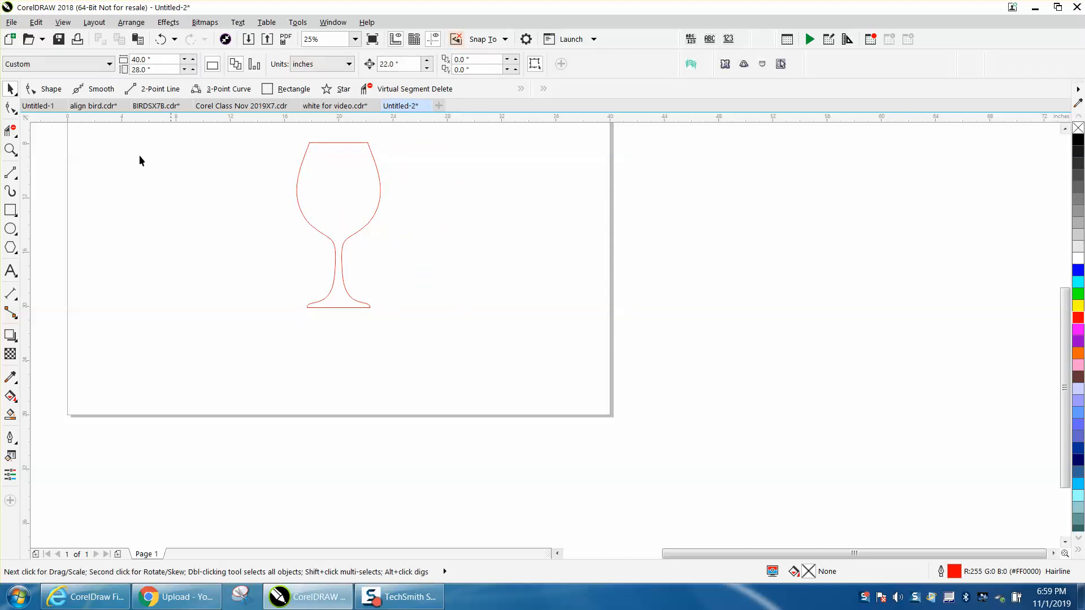
# - Zoom in on the finished red glass to inspect it
pyautogui.click(10, 149)
pyautogui.moveTo(271, 133); pyautogui.dragTo(446, 320)
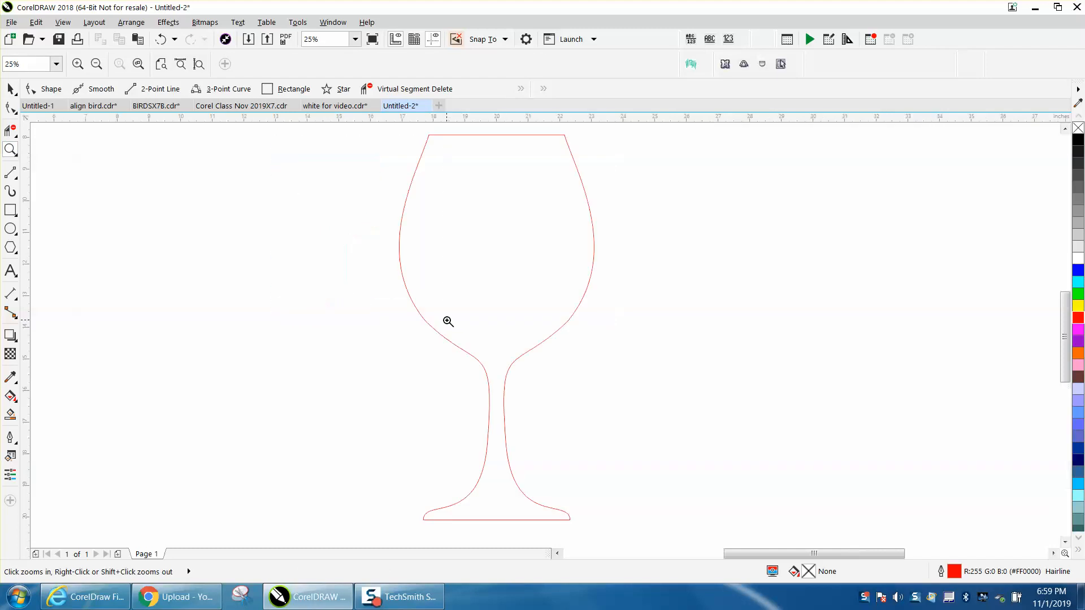